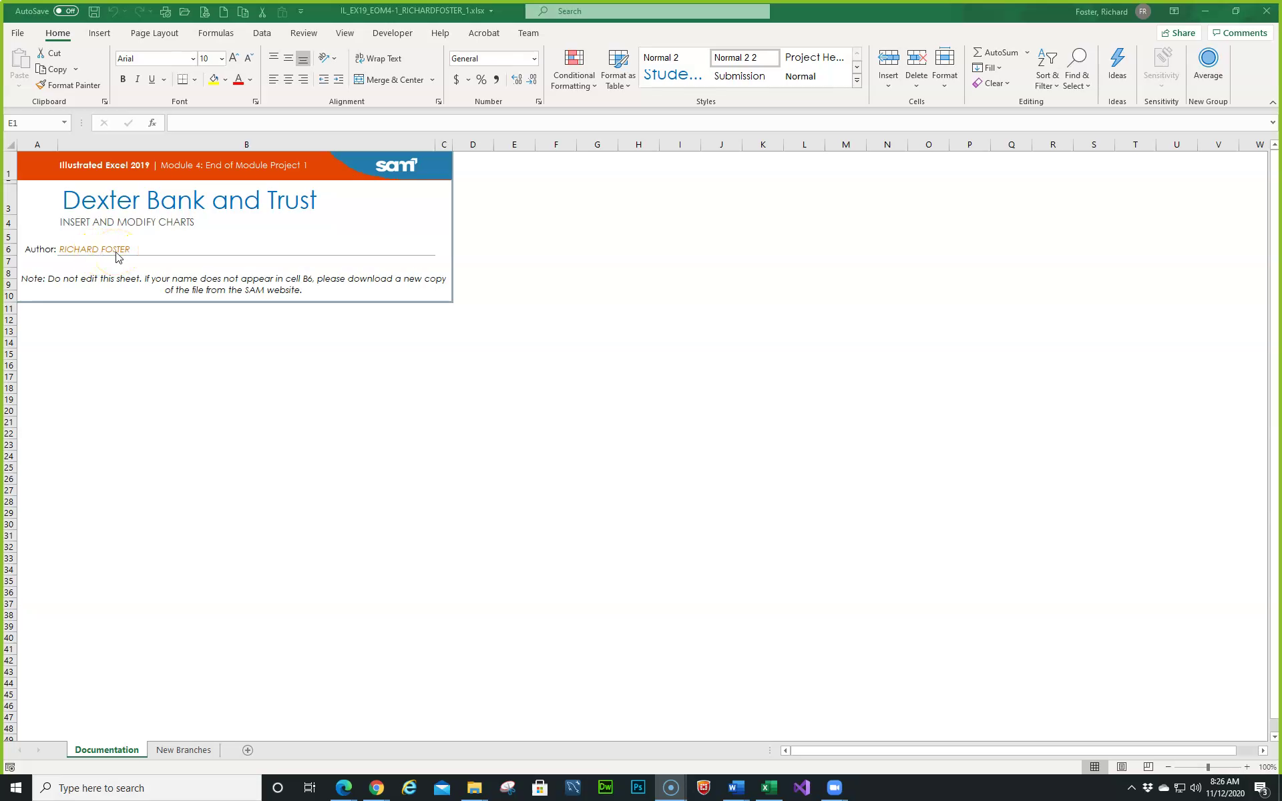
# Switch between the open windows and return to the Excel workbook
pyautogui.click(179, 751)
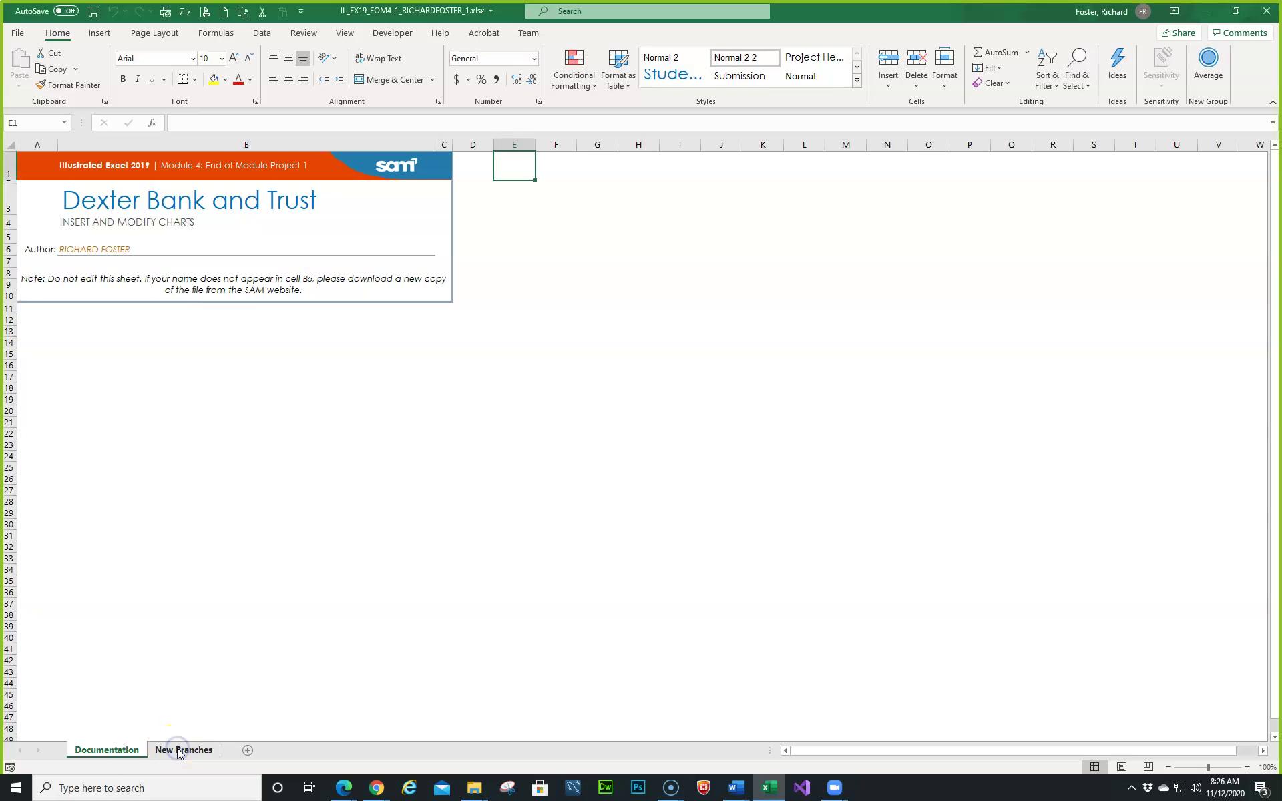
pyautogui.hotkey('alt', 'Tab')
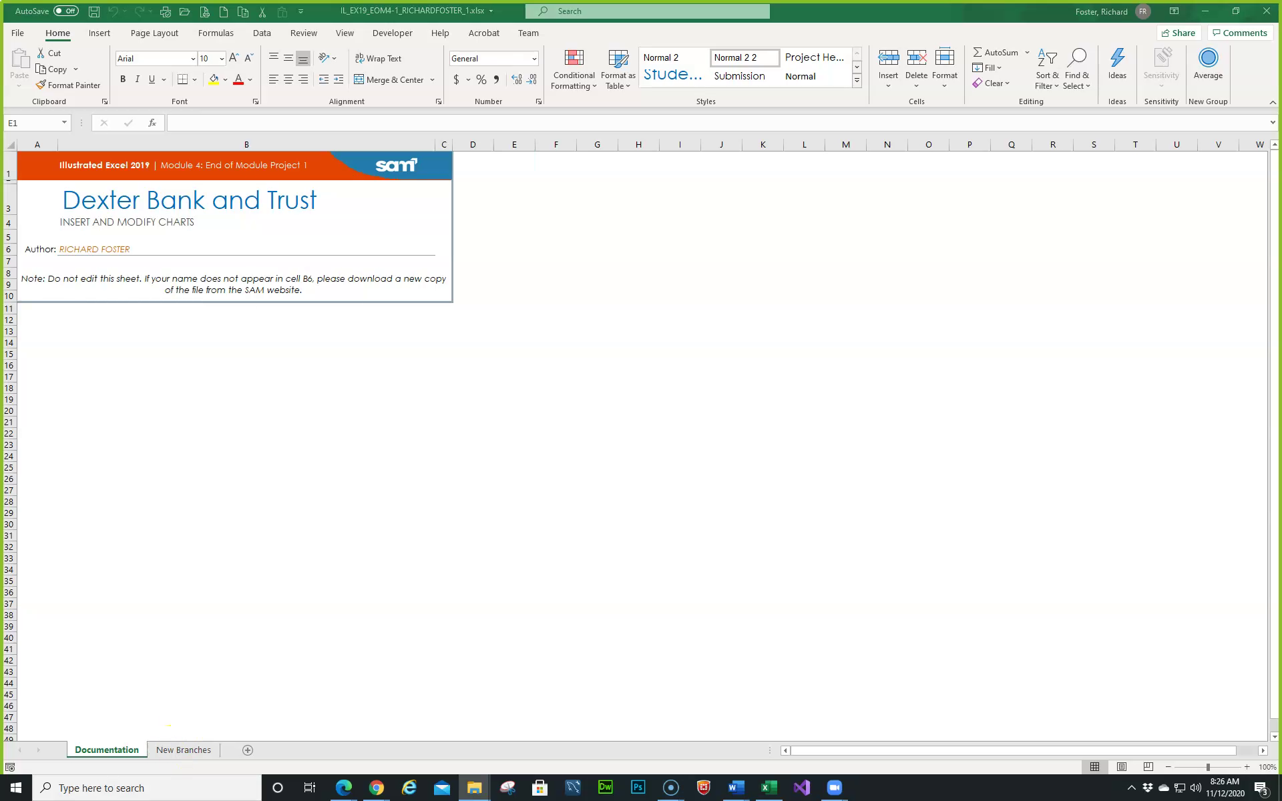
pyautogui.hotkey('alt', 'Tab')
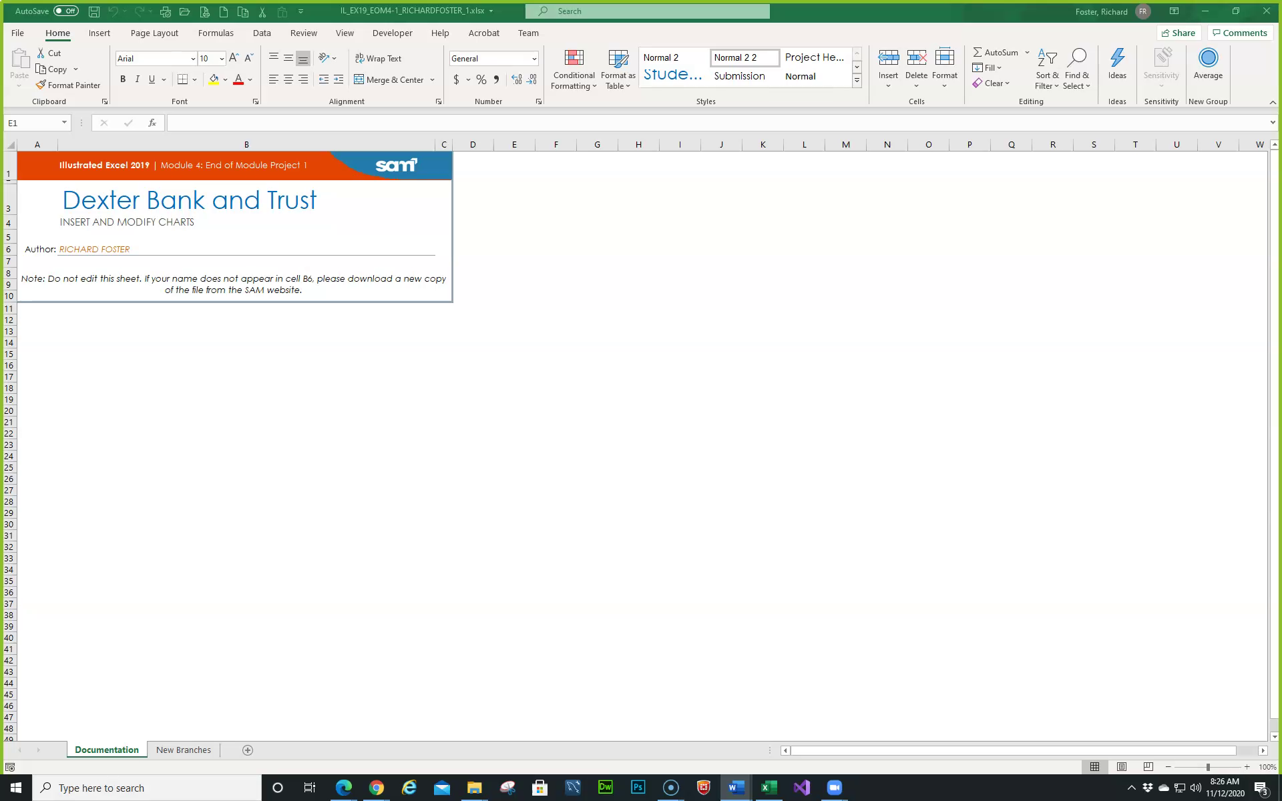
pyautogui.click(961, 18)
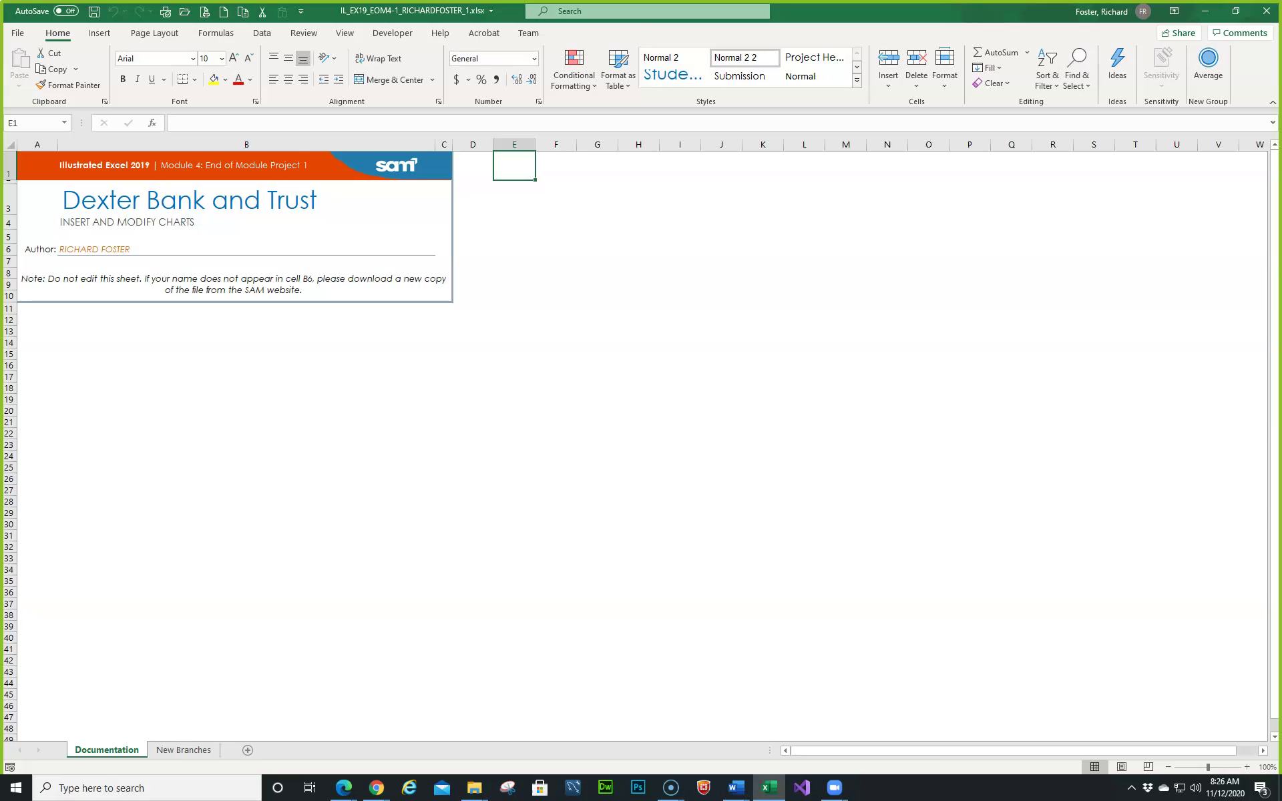
# Save the workbook as a copy with the trailing 1 changed to 2, replacing the existing file
pyautogui.press('F12')
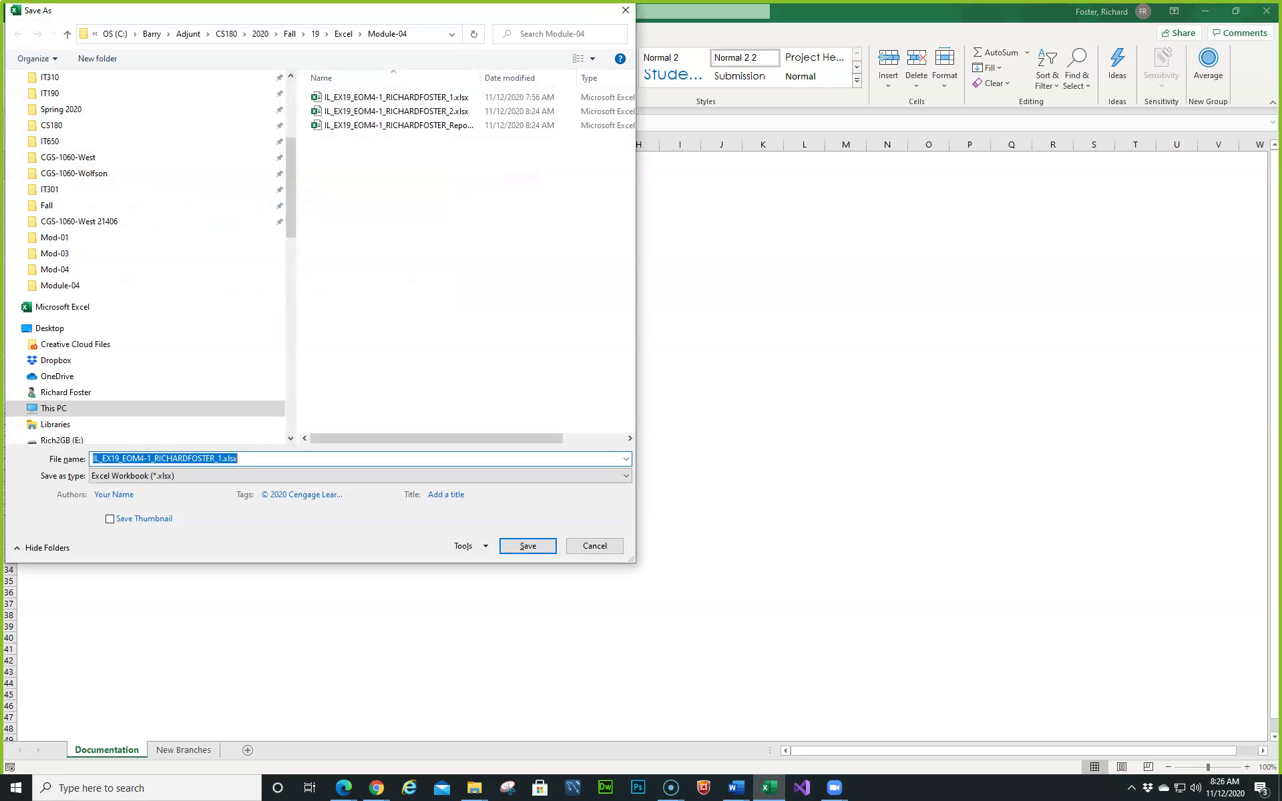
pyautogui.click(280, 460)
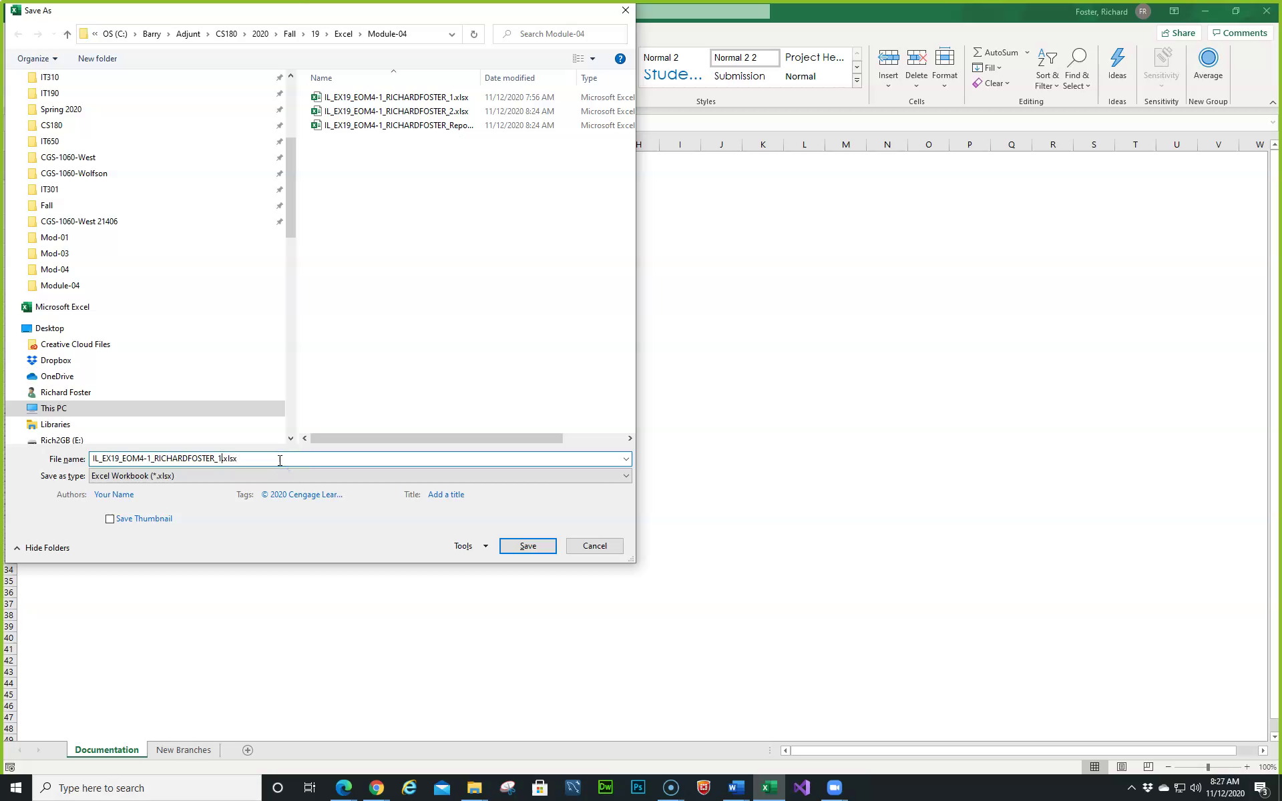
pyautogui.press('BackSpace')
pyautogui.write('2')
pyautogui.click(525, 546)
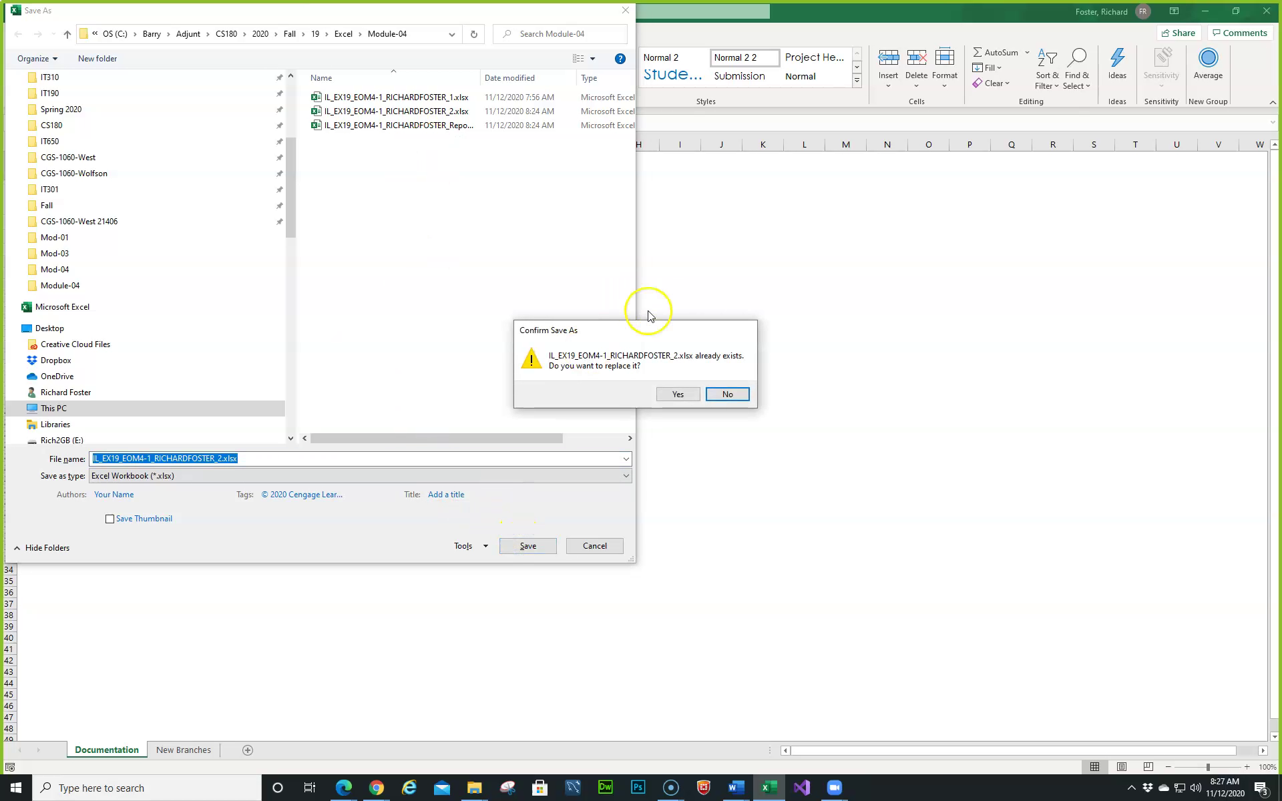
pyautogui.click(676, 394)
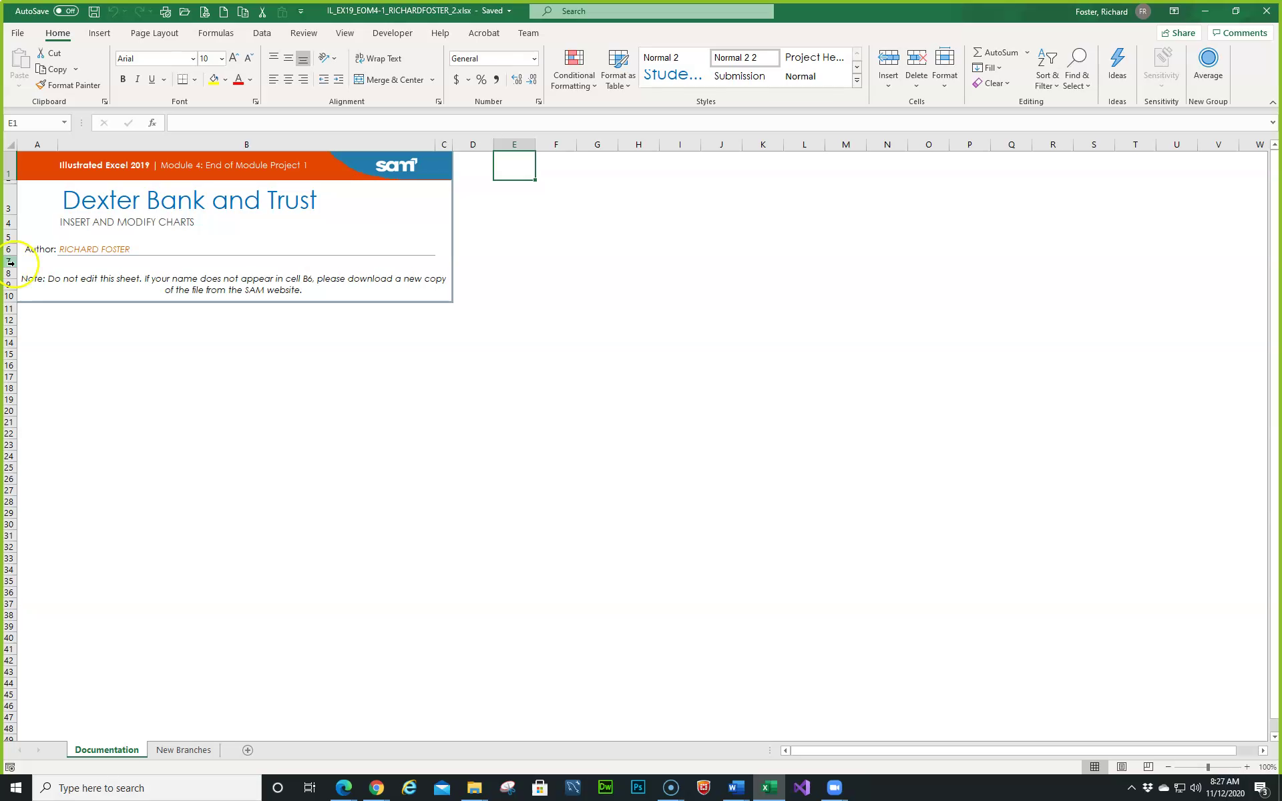
# On the New Branches sheet, select the New Branches by Quarter column chart and show Chart Design
pyautogui.click(207, 752)
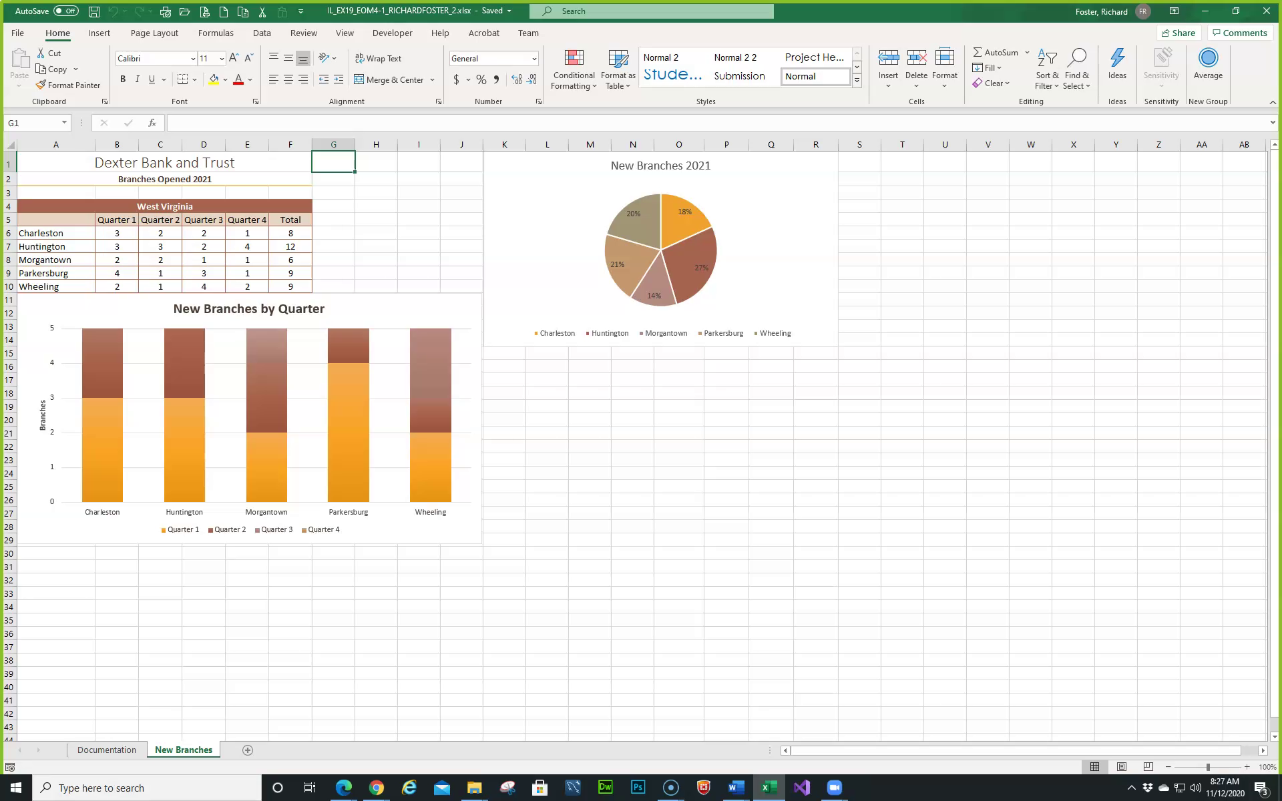
pyautogui.click(347, 420)
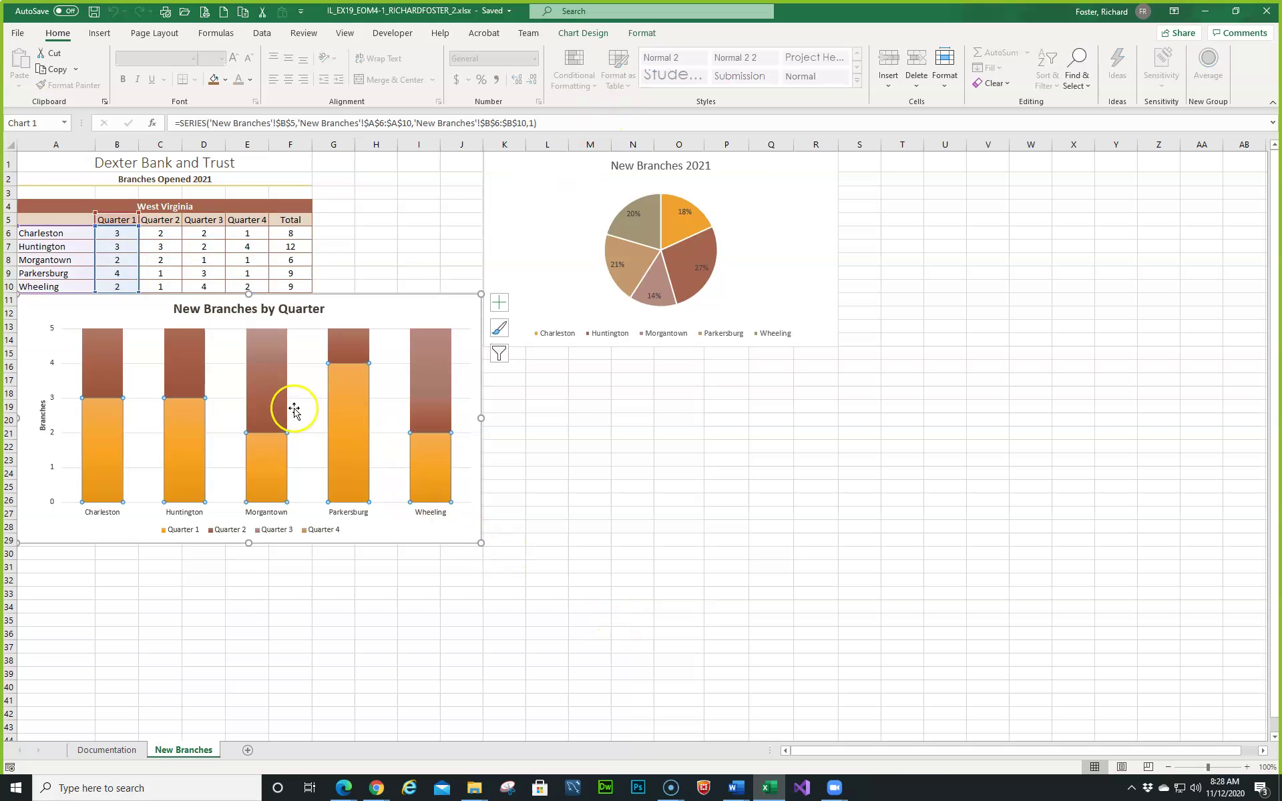
pyautogui.click(574, 39)
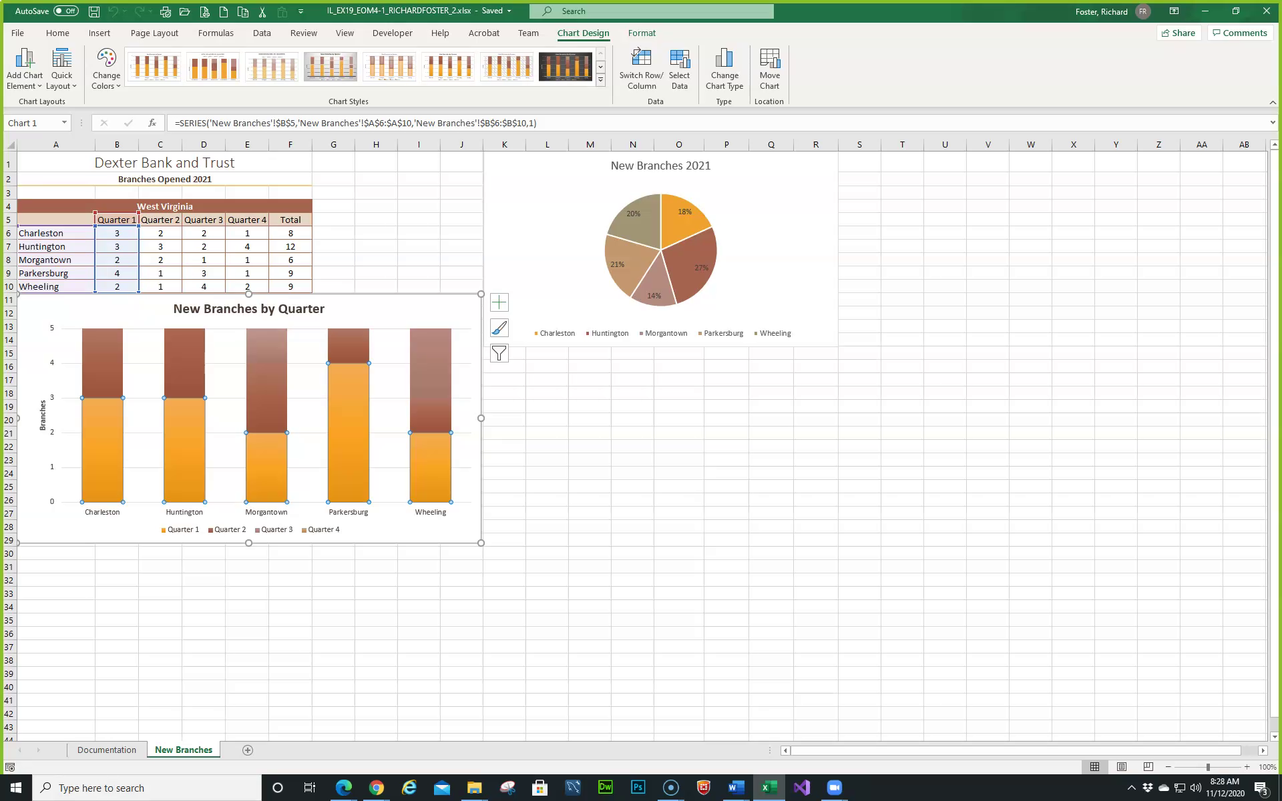
# Change the New Branches by Quarter chart type from stacked to Clustered Column
pyautogui.click(724, 71)
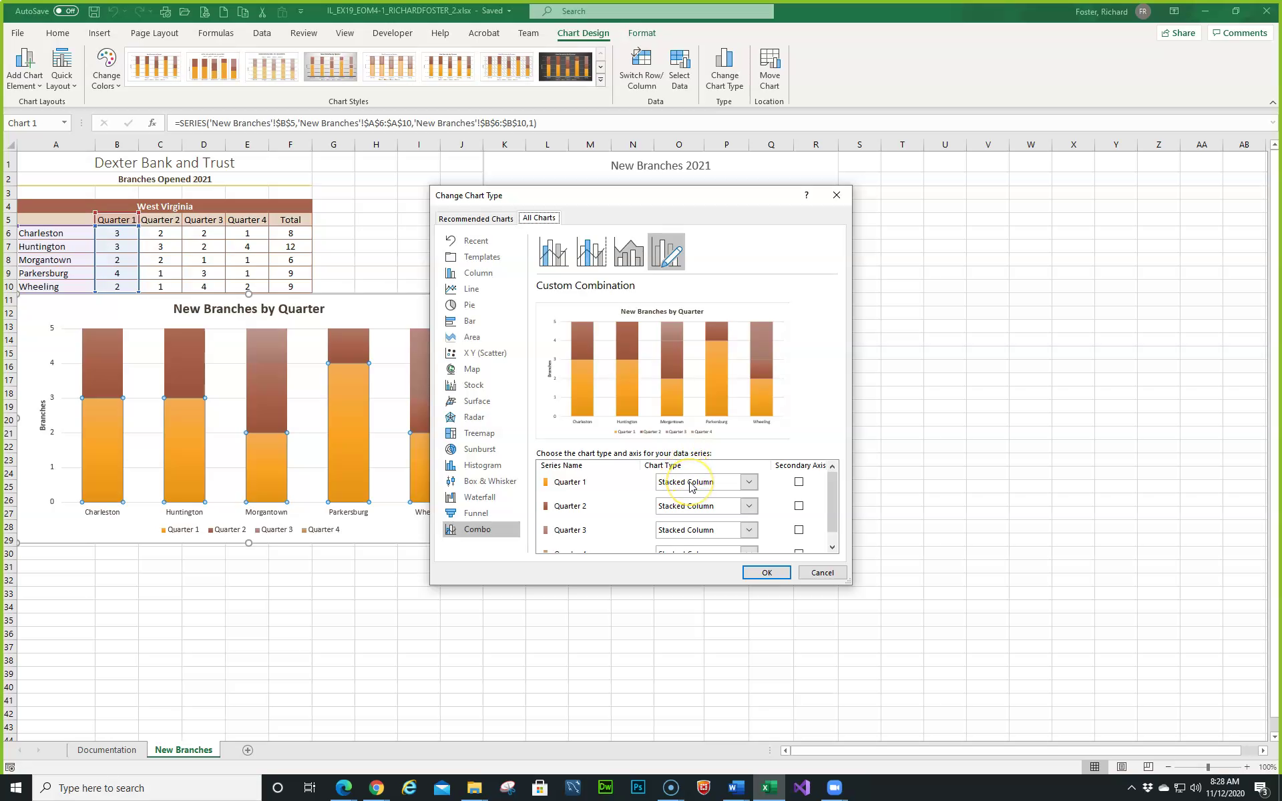
pyautogui.click(749, 483)
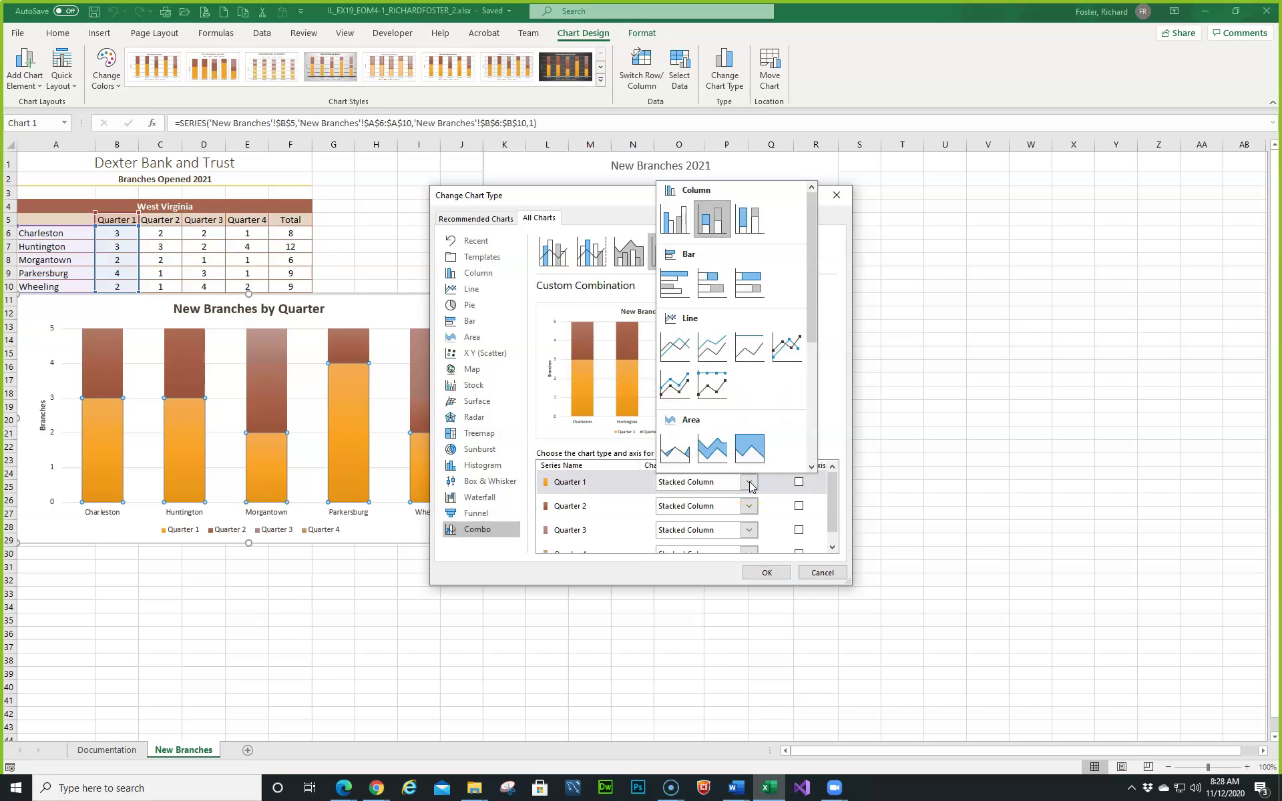
pyautogui.click(749, 483)
pyautogui.click(749, 482)
pyautogui.click(666, 224)
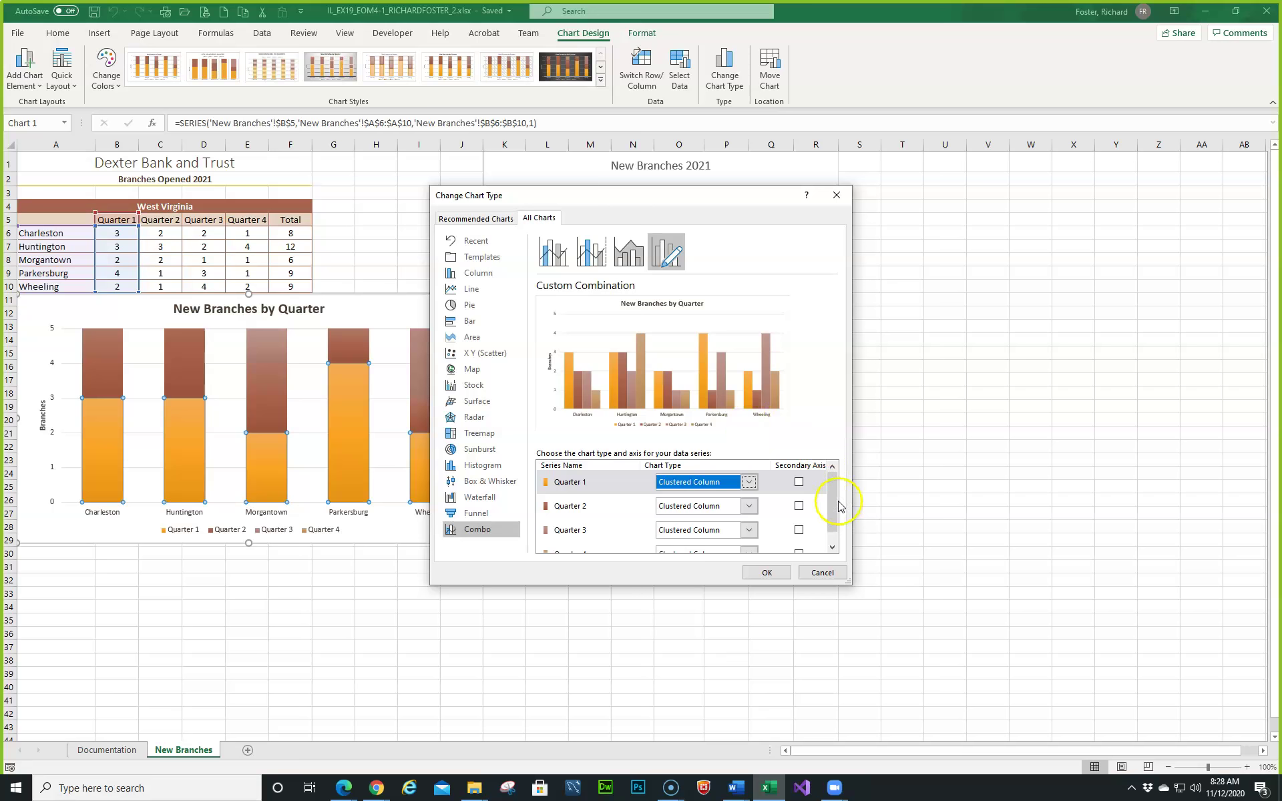
pyautogui.moveTo(833, 521); pyautogui.dragTo(833, 535)
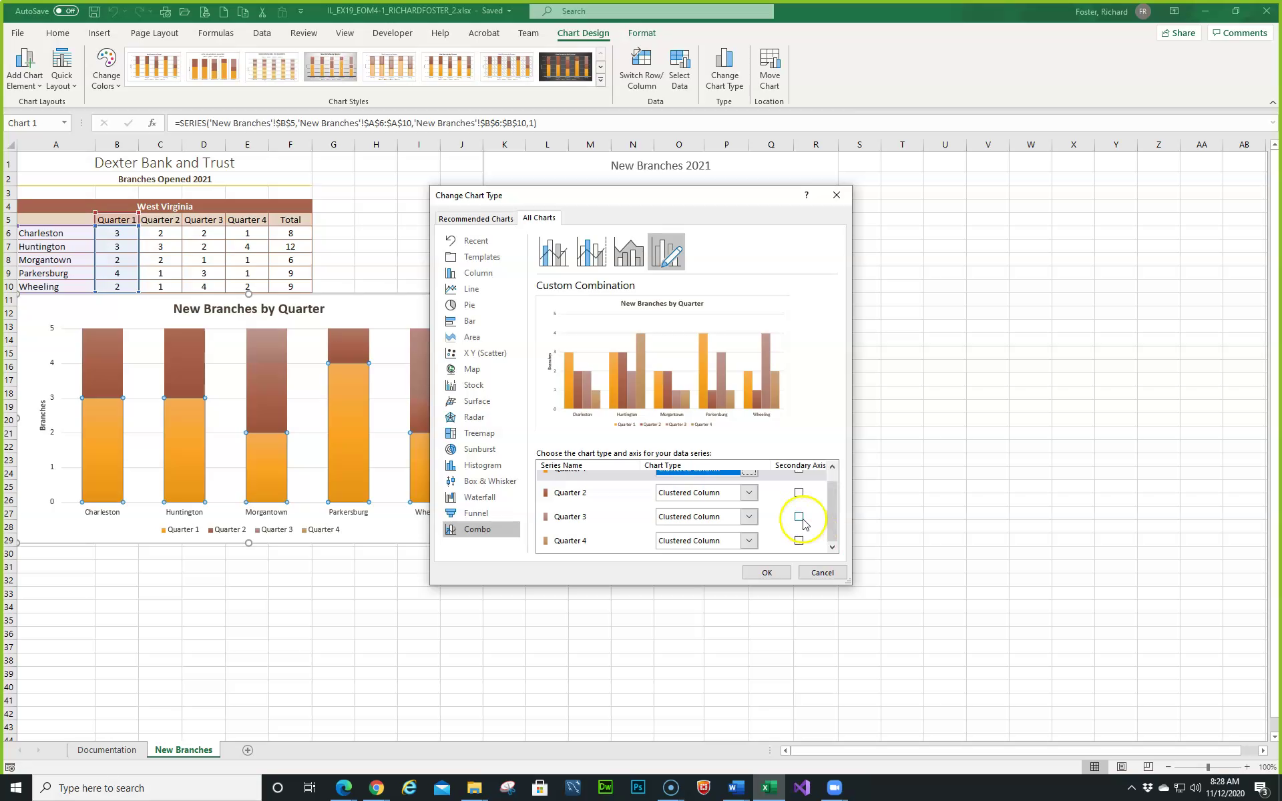
pyautogui.click(770, 572)
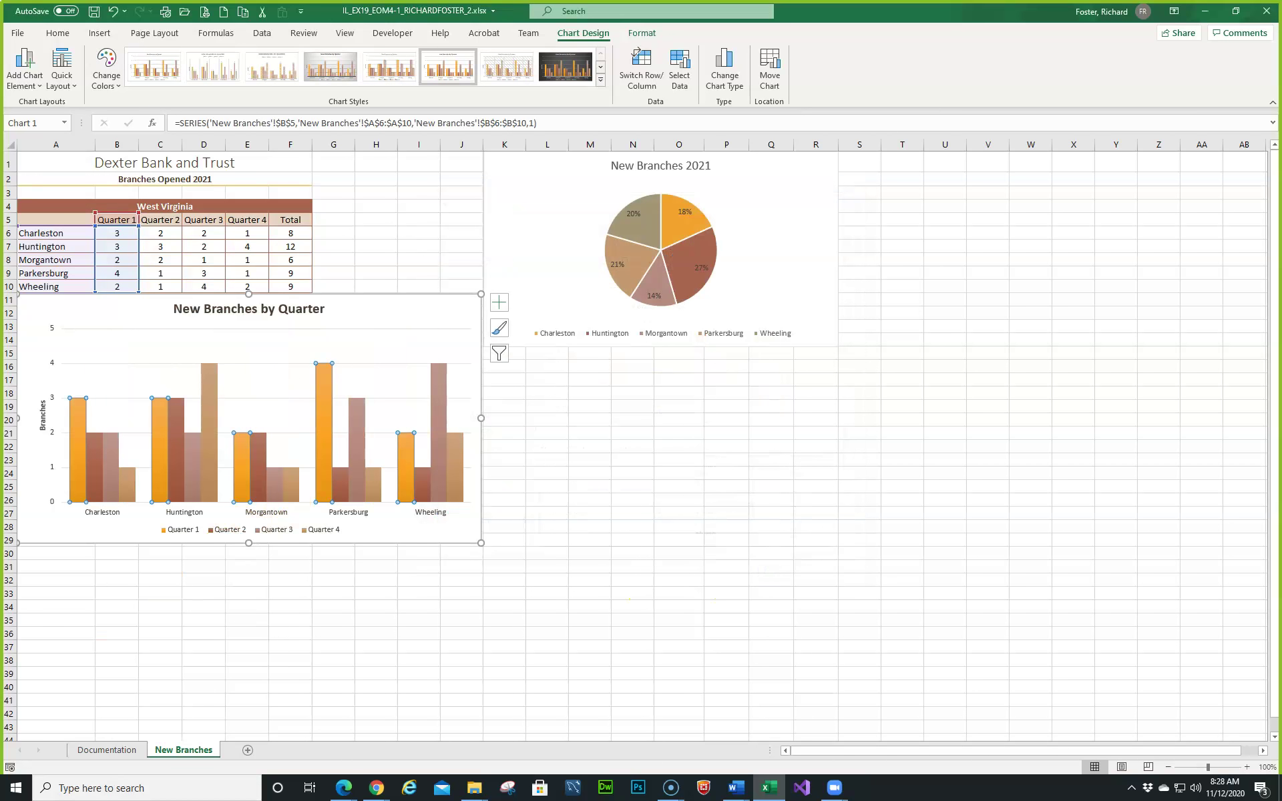
# Set the New Branches by Quarter chart's legend position to Right using Chart Elements
pyautogui.click(504, 646)
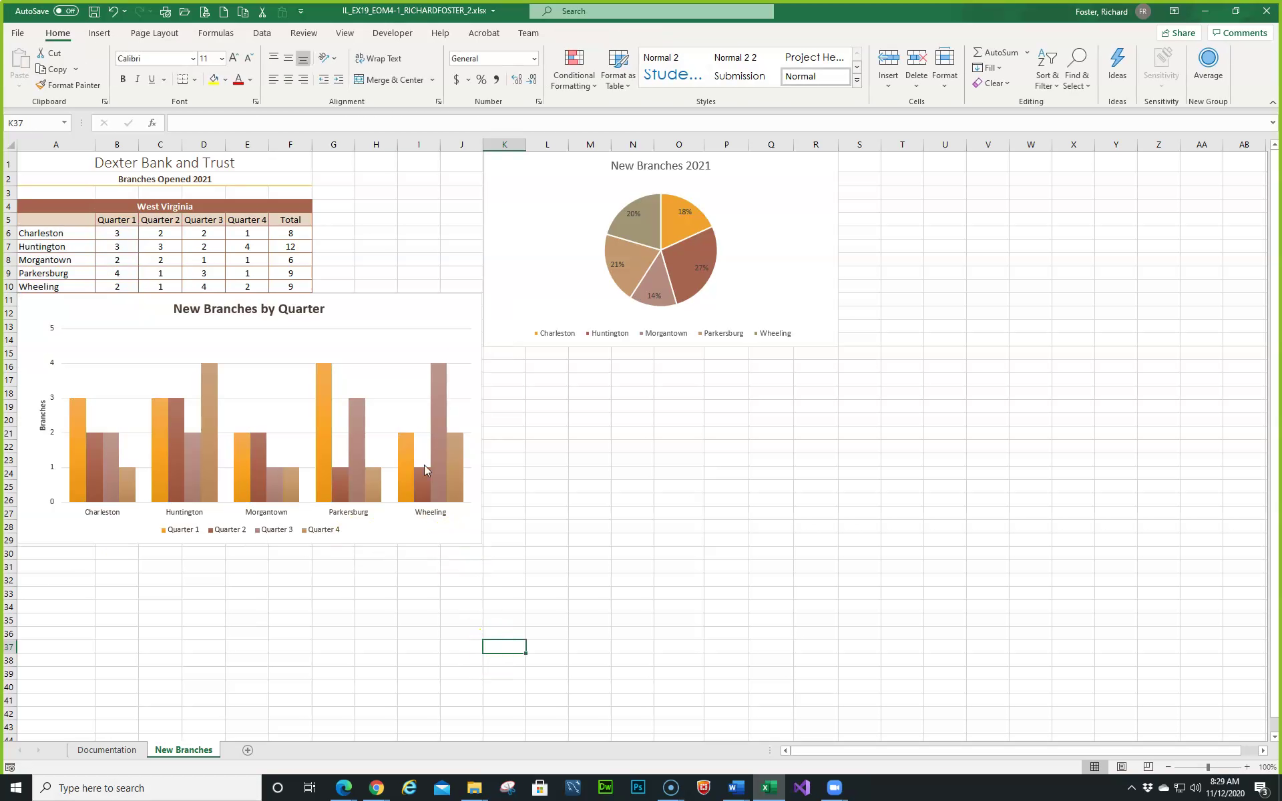
pyautogui.click(416, 336)
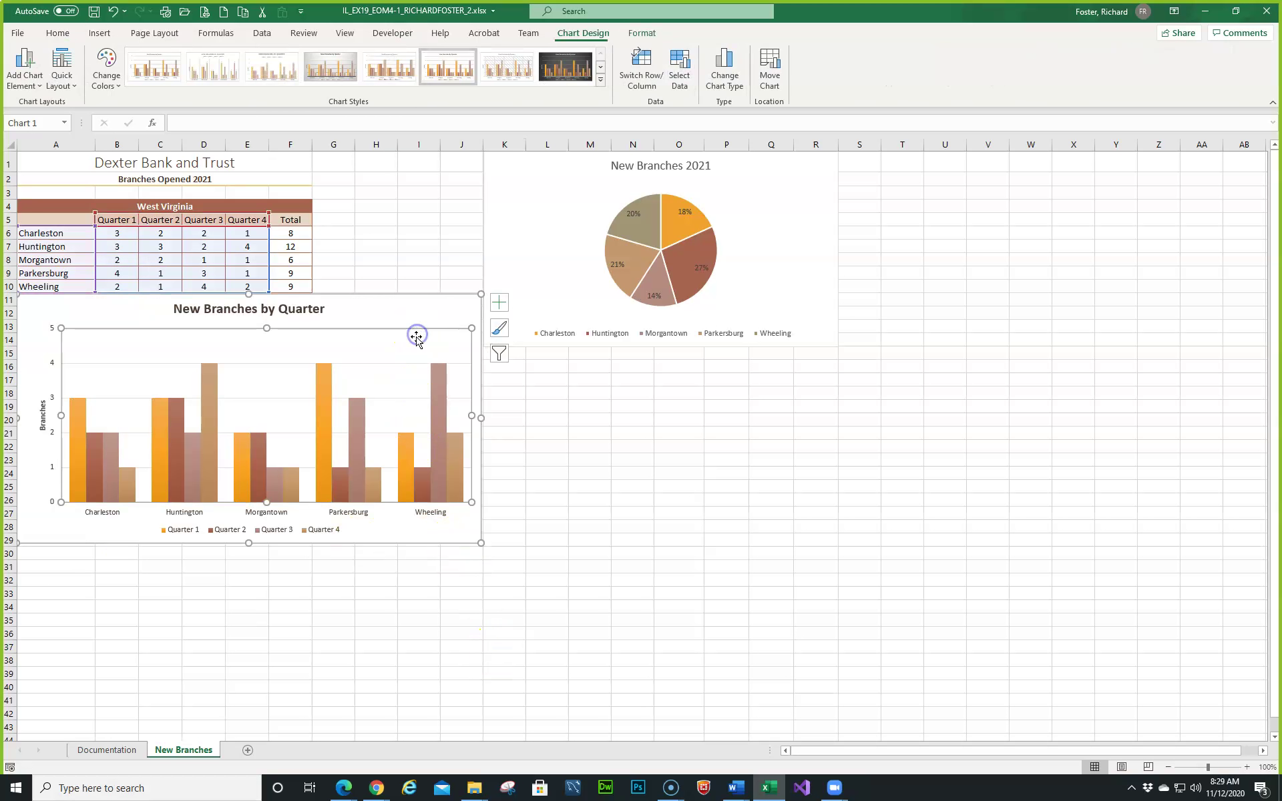
pyautogui.click(497, 307)
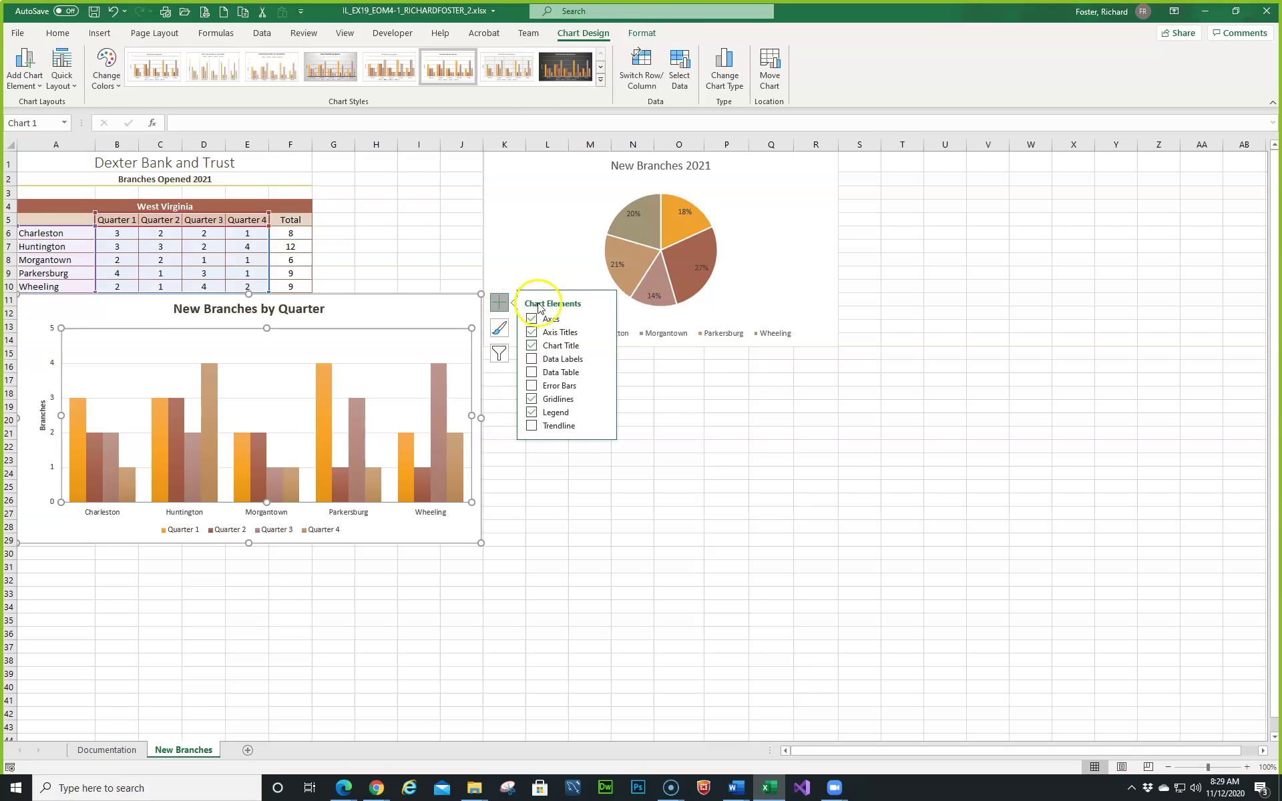
pyautogui.click(601, 412)
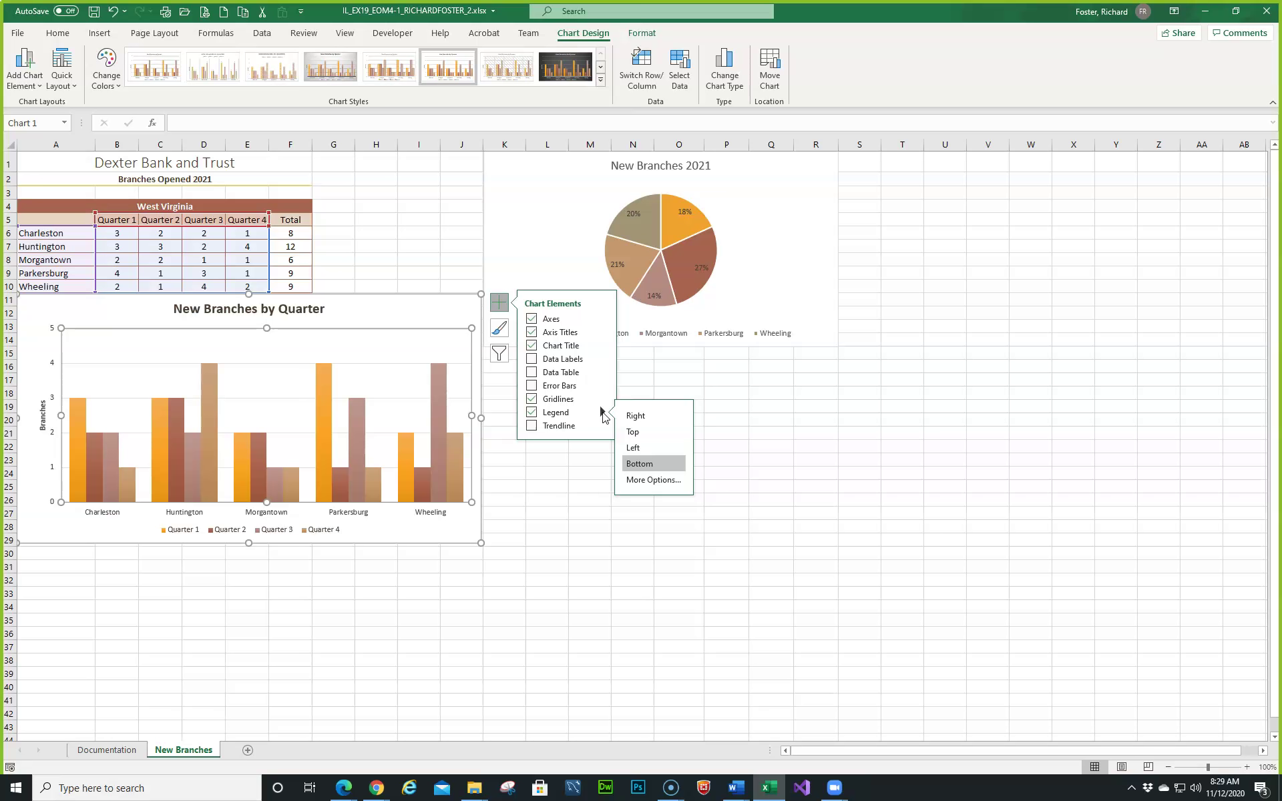
pyautogui.click(632, 416)
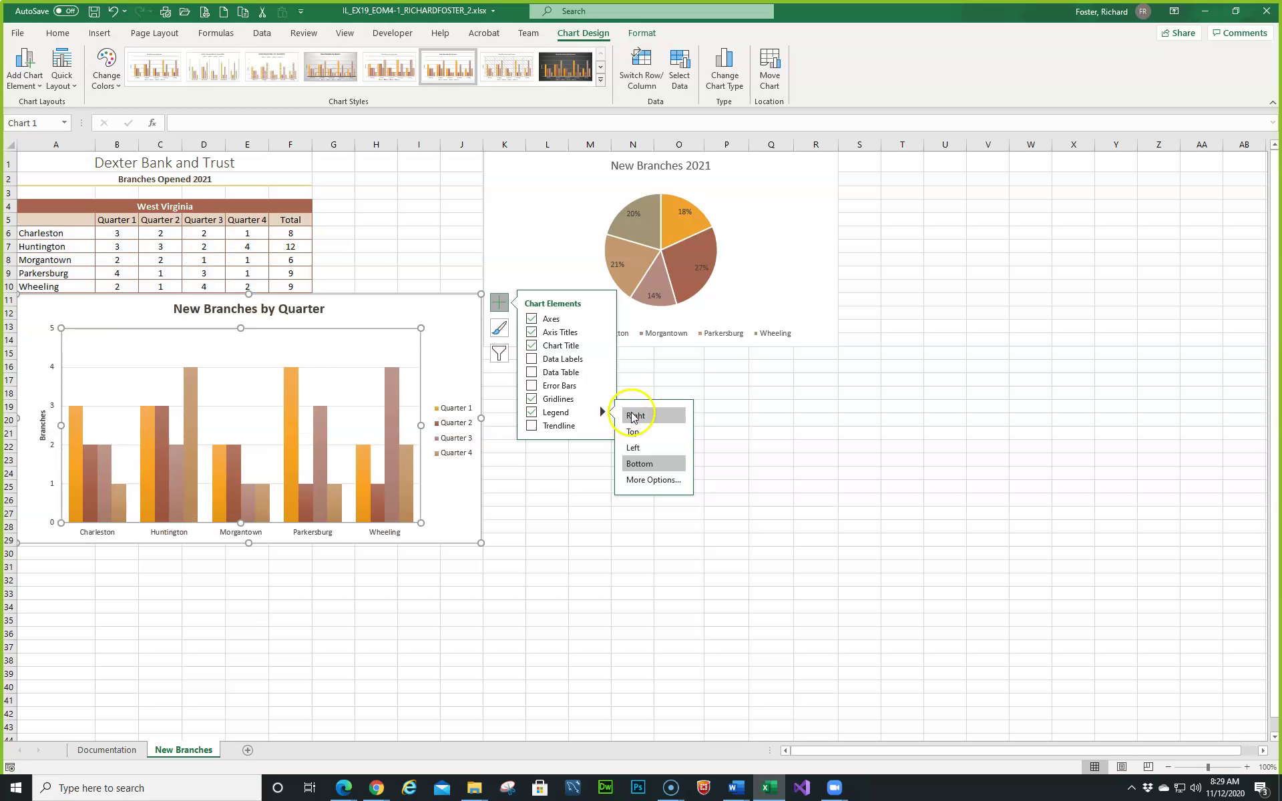
pyautogui.click(588, 618)
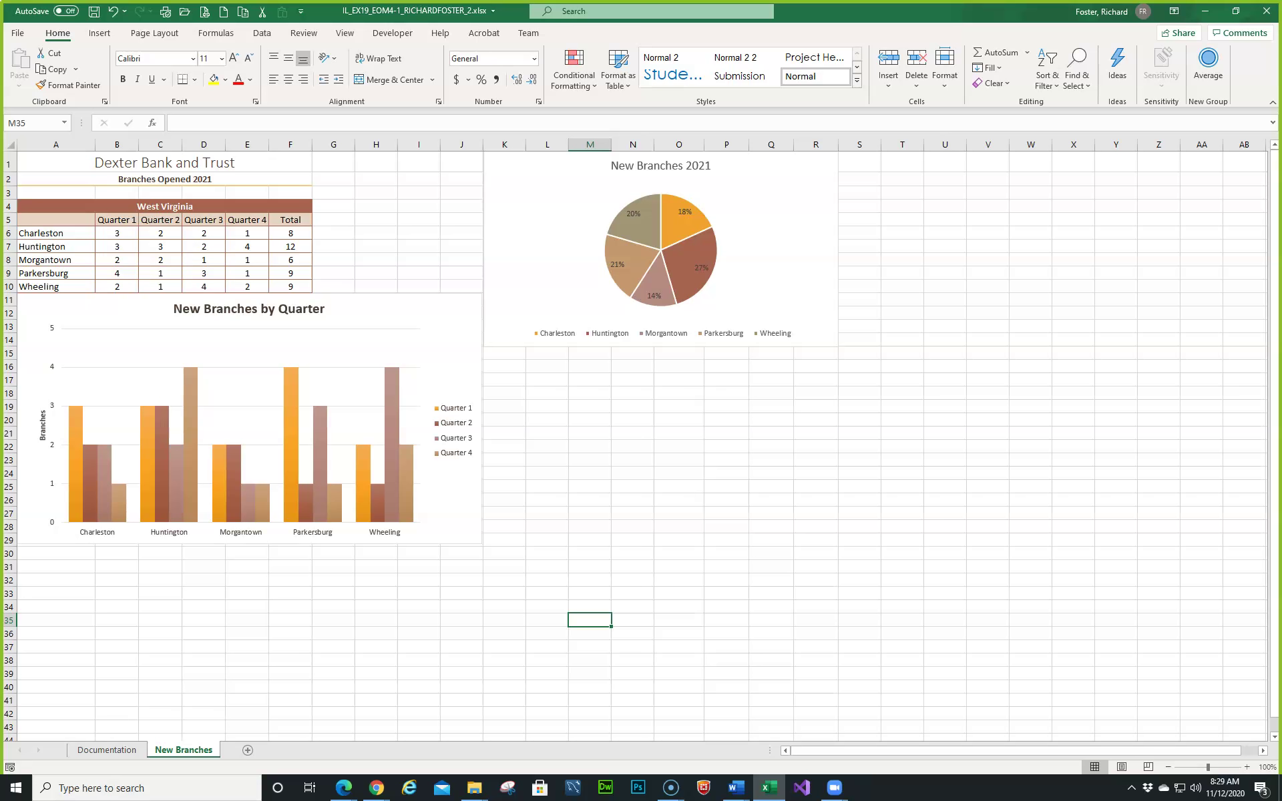
# Select the Quarter 4 series and open its Format Data Series pane
pyautogui.click(407, 478)
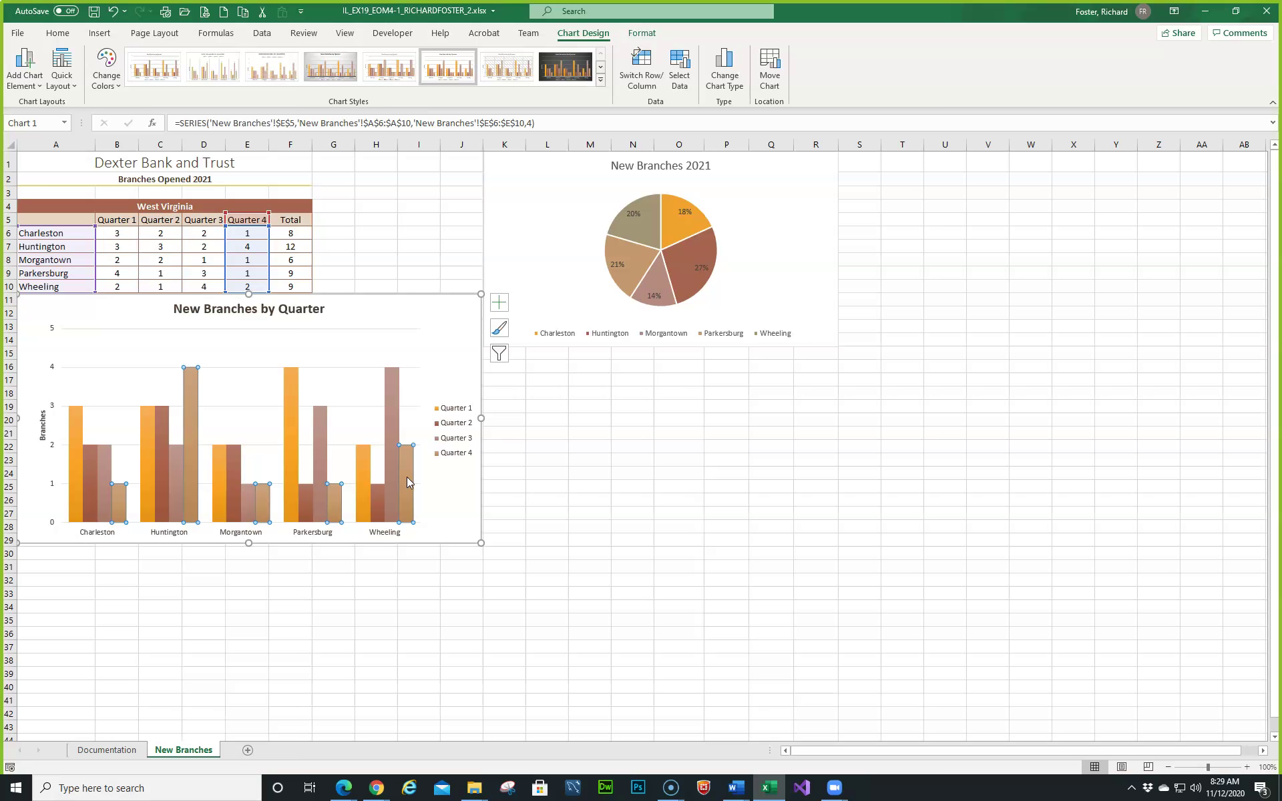
pyautogui.rightClick(409, 482)
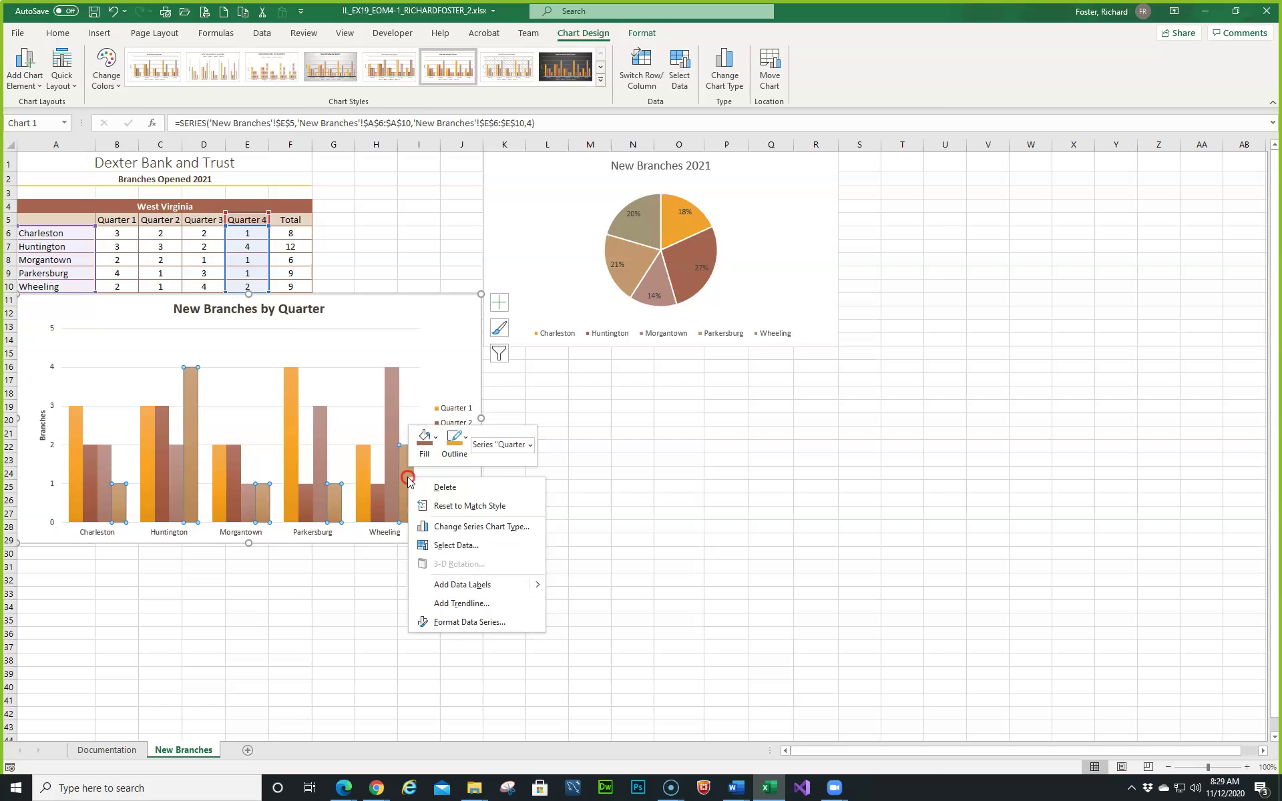
pyautogui.click(475, 626)
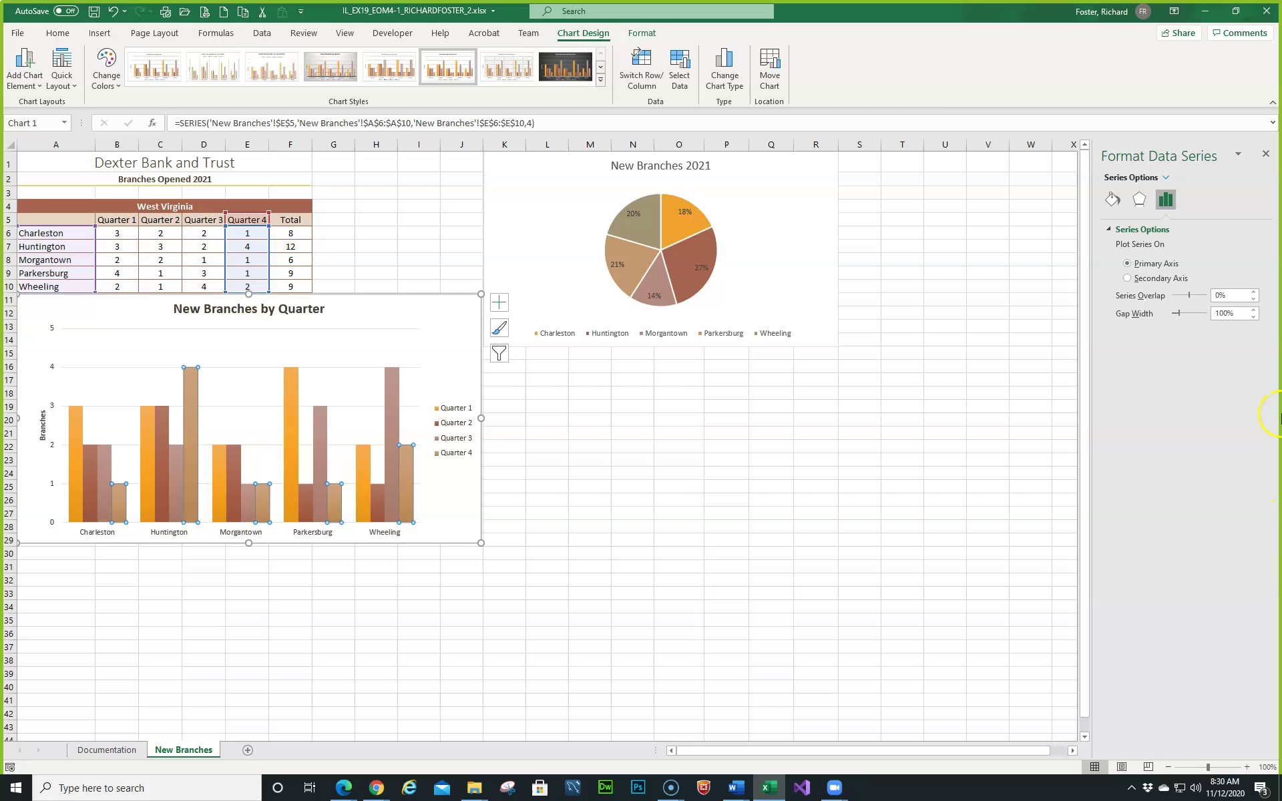
# Give the Quarter 4 series a solid fill in Orange, Accent 6
pyautogui.click(1113, 202)
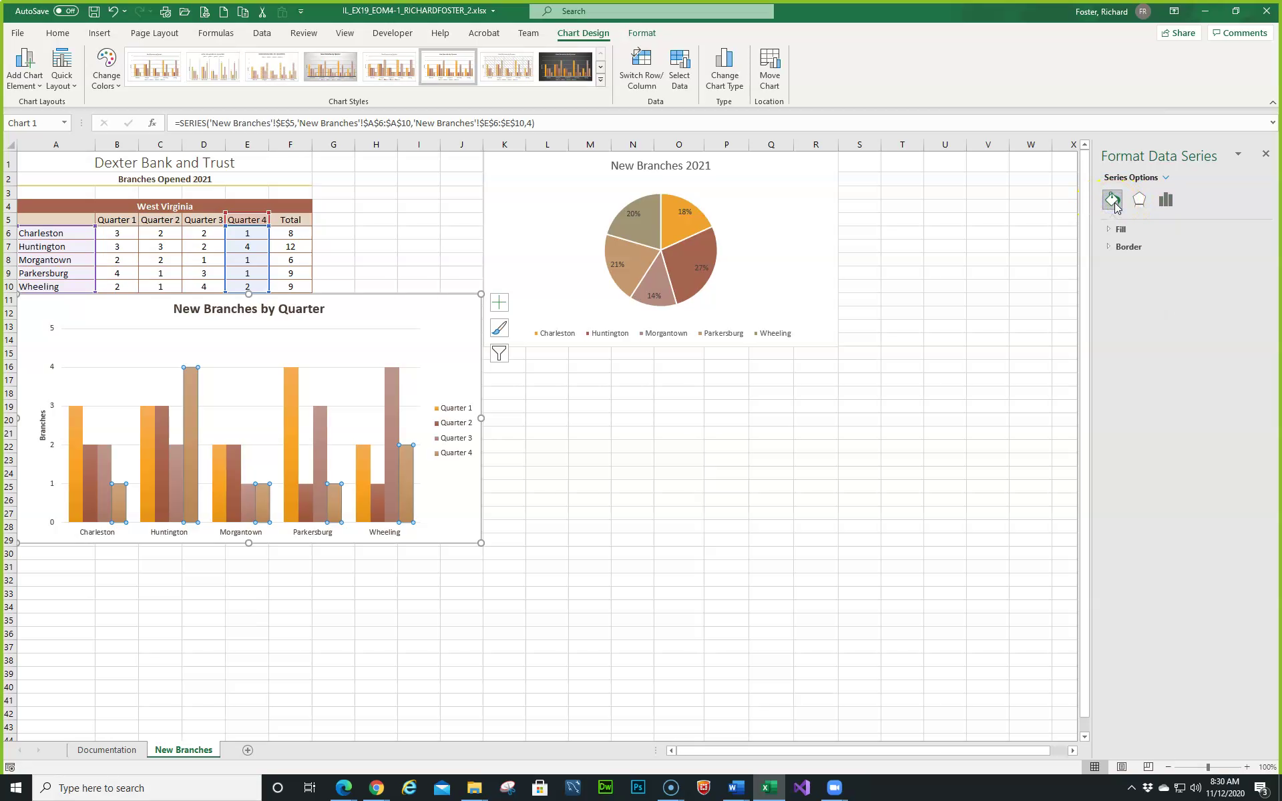
pyautogui.click(1109, 229)
pyautogui.click(1141, 323)
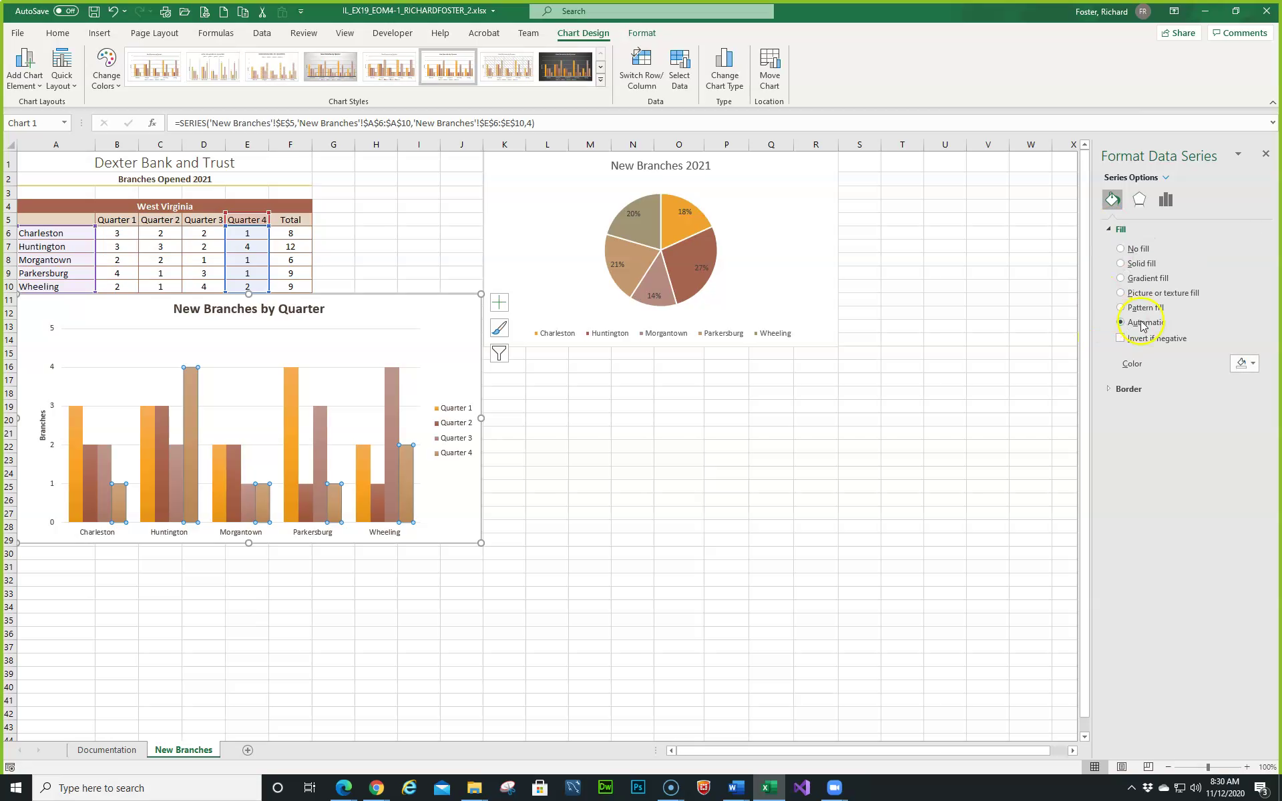
pyautogui.click(1121, 265)
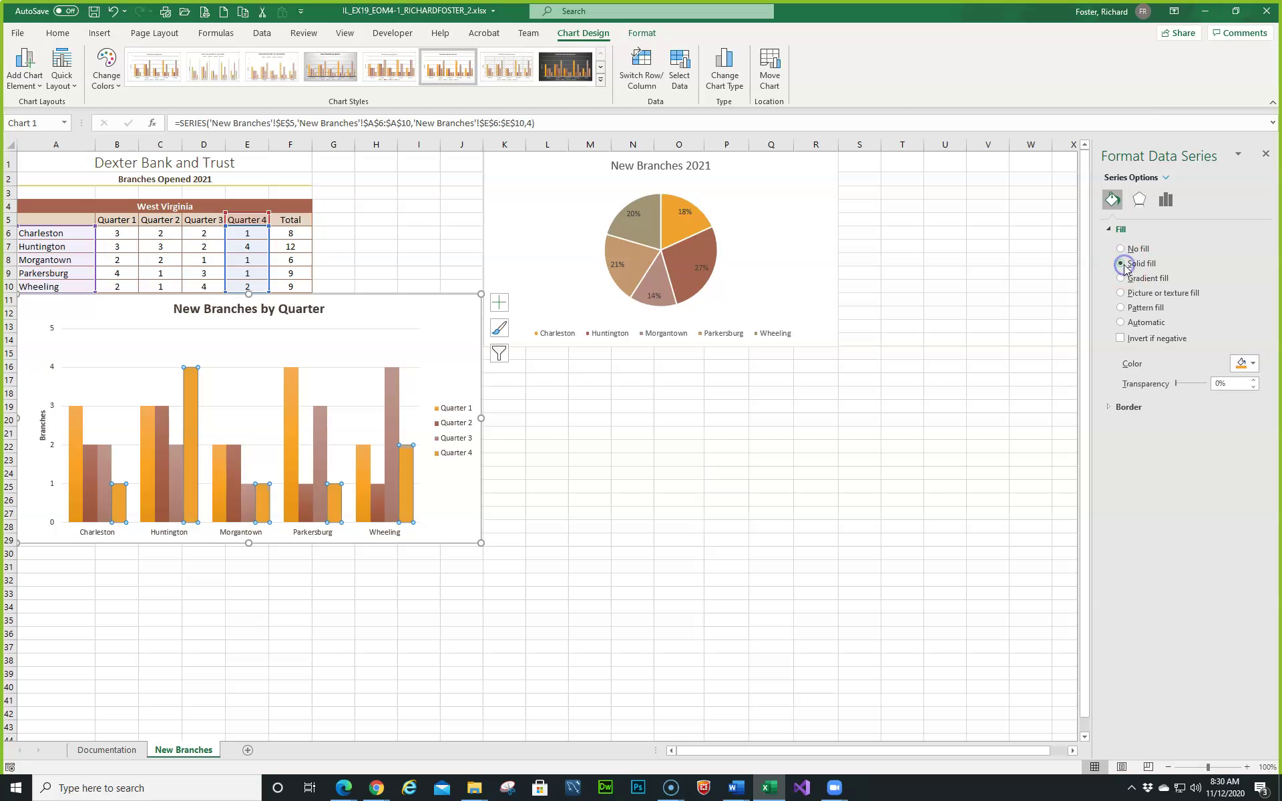
pyautogui.click(1250, 363)
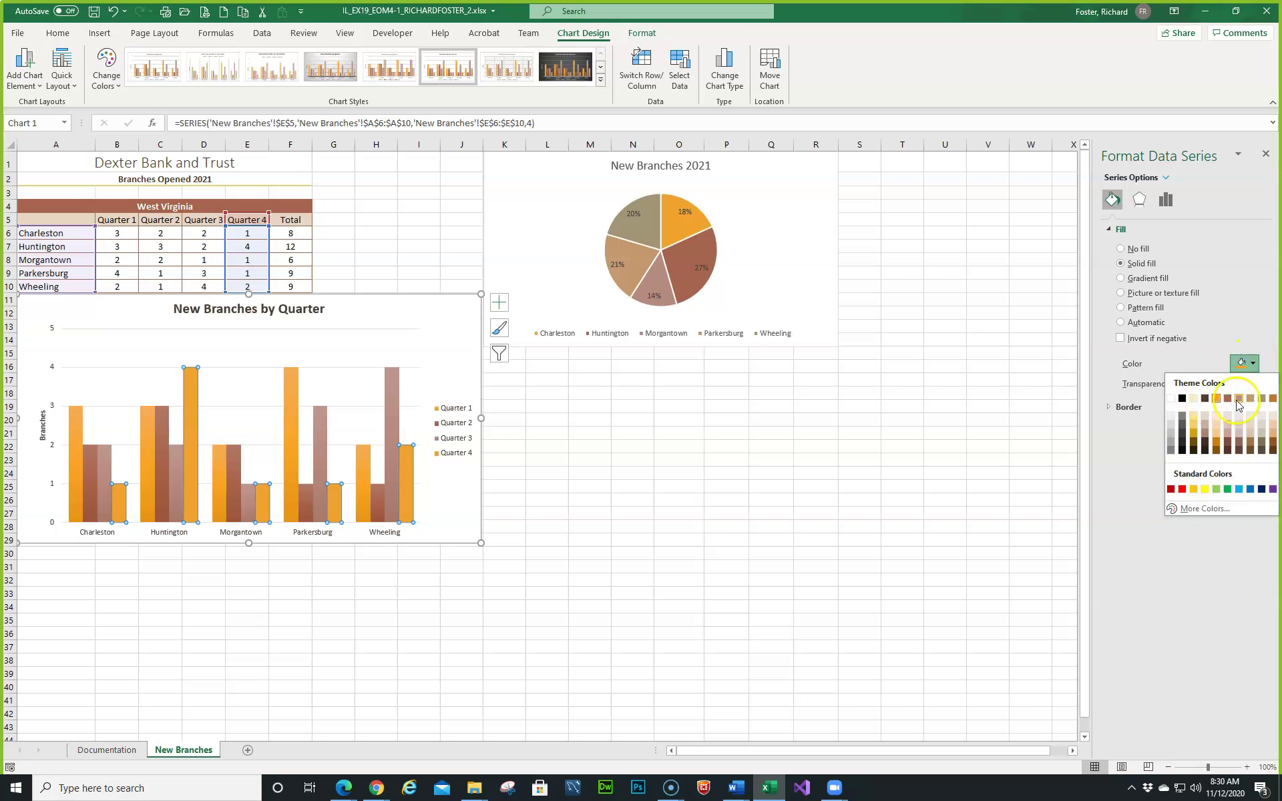
pyautogui.click(1272, 398)
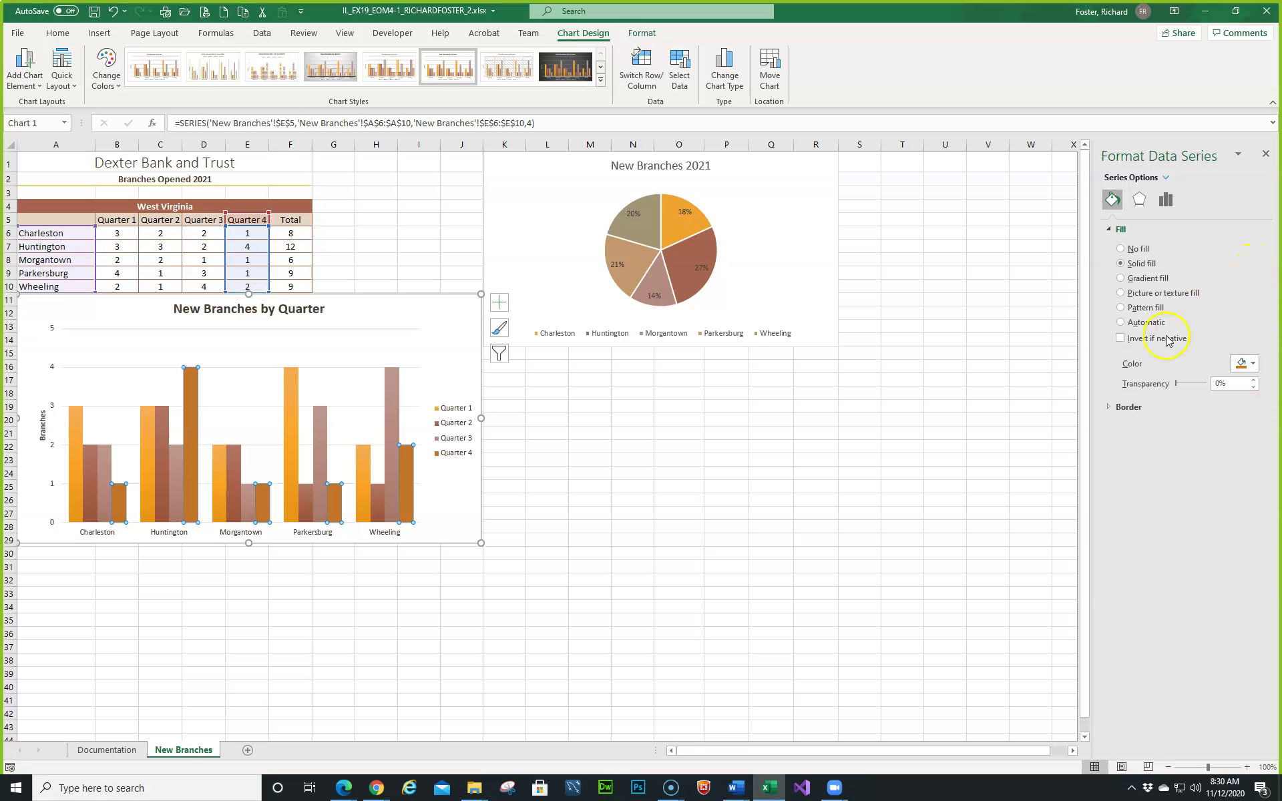
# Add a 5 pt Orange, Accent 1 glow at 60% transparency to the Quarter 4 bars
pyautogui.click(1138, 200)
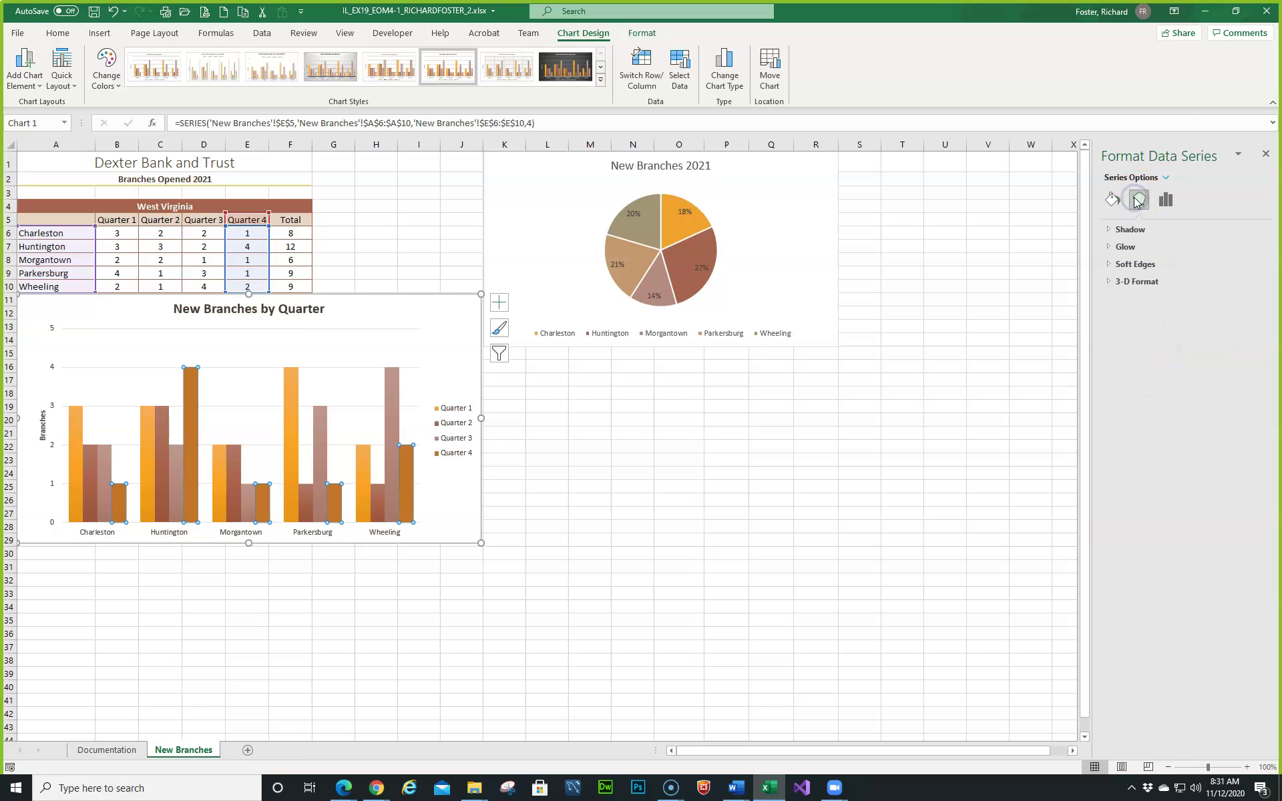
pyautogui.click(1109, 248)
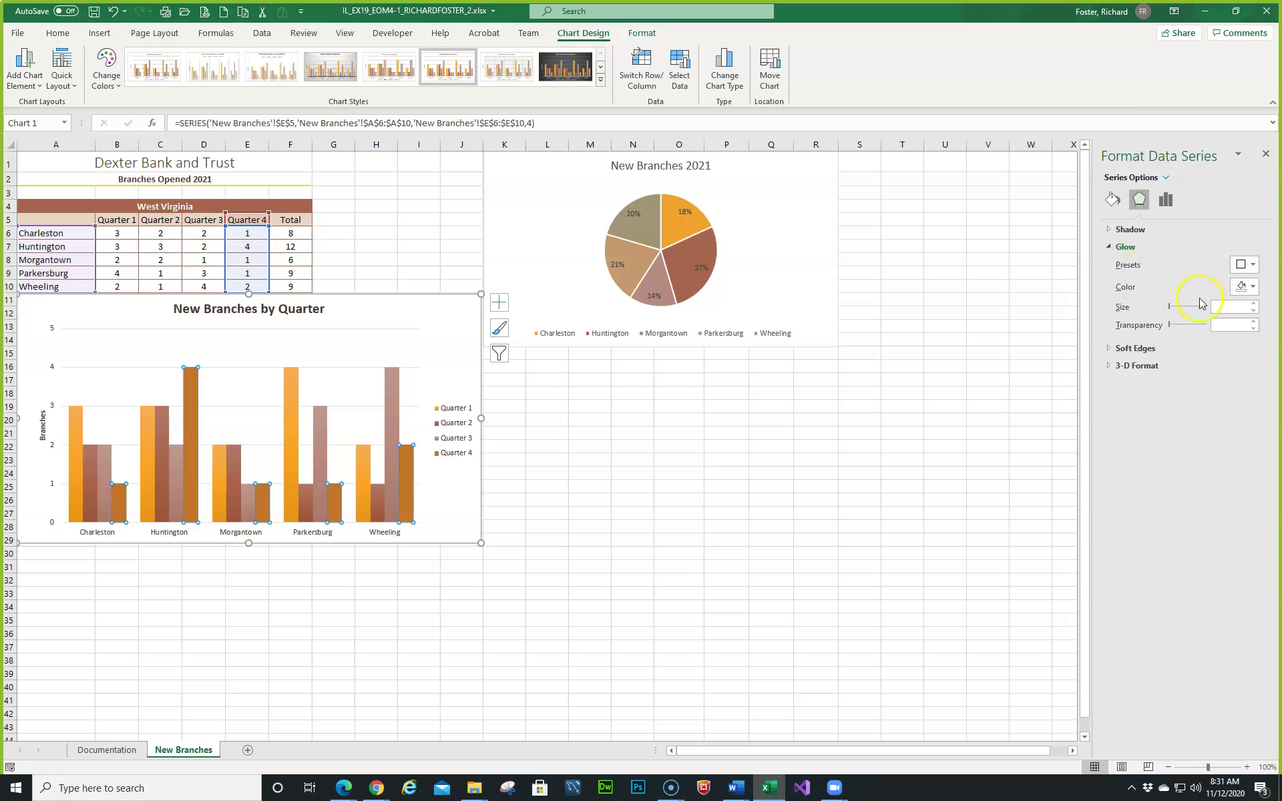
pyautogui.click(1253, 304)
pyautogui.click(1254, 304)
pyautogui.click(1254, 304)
pyautogui.click(1253, 292)
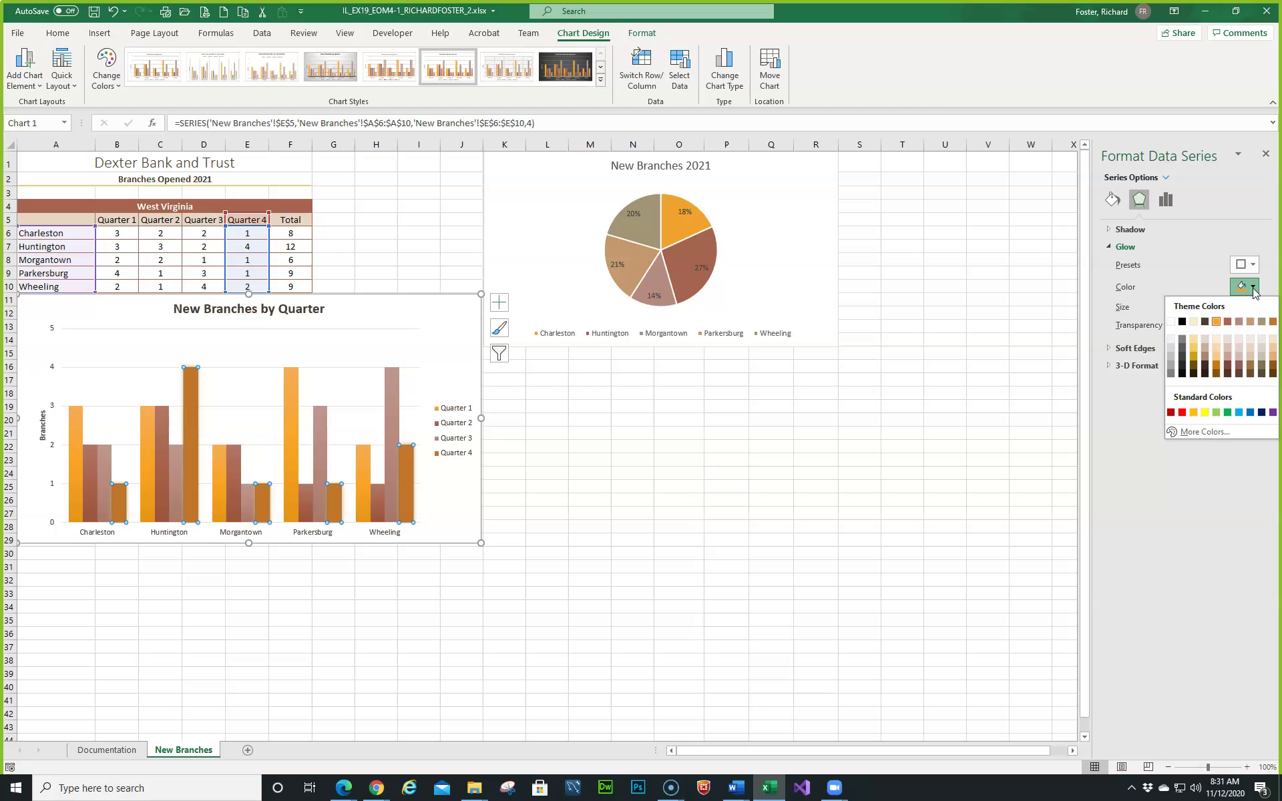
pyautogui.click(1216, 323)
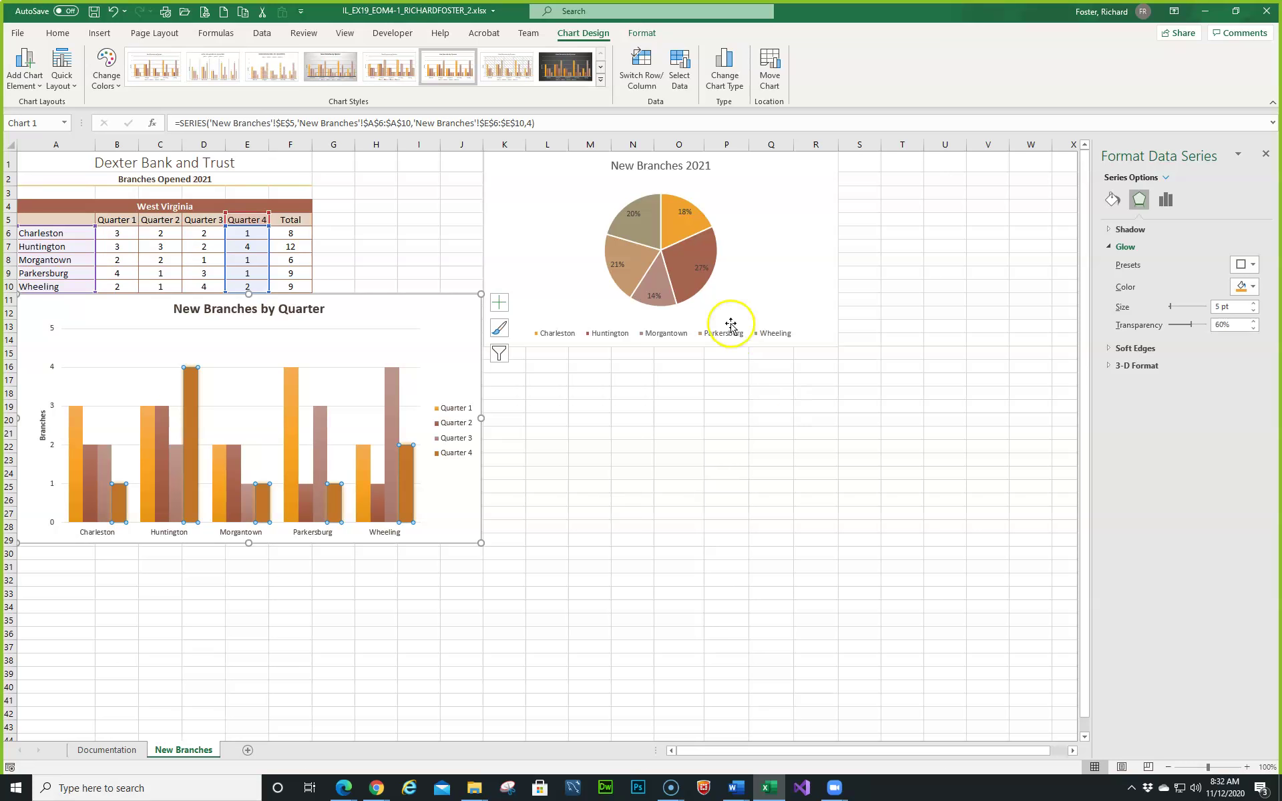
# Apply Chart Style 9 to the New Branches 2021 pie chart
pyautogui.click(697, 260)
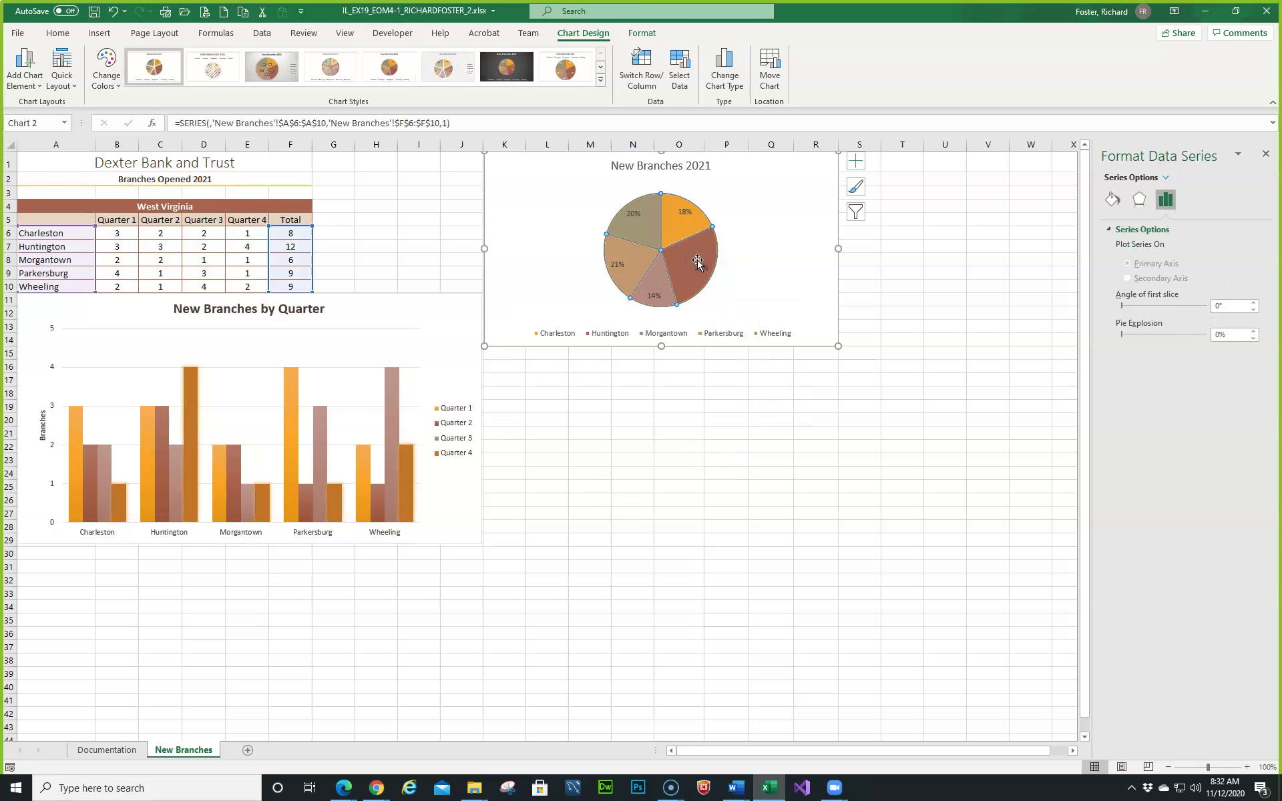
pyautogui.click(687, 255)
pyautogui.moveTo(687, 256); pyautogui.dragTo(671, 270)
pyautogui.click(600, 79)
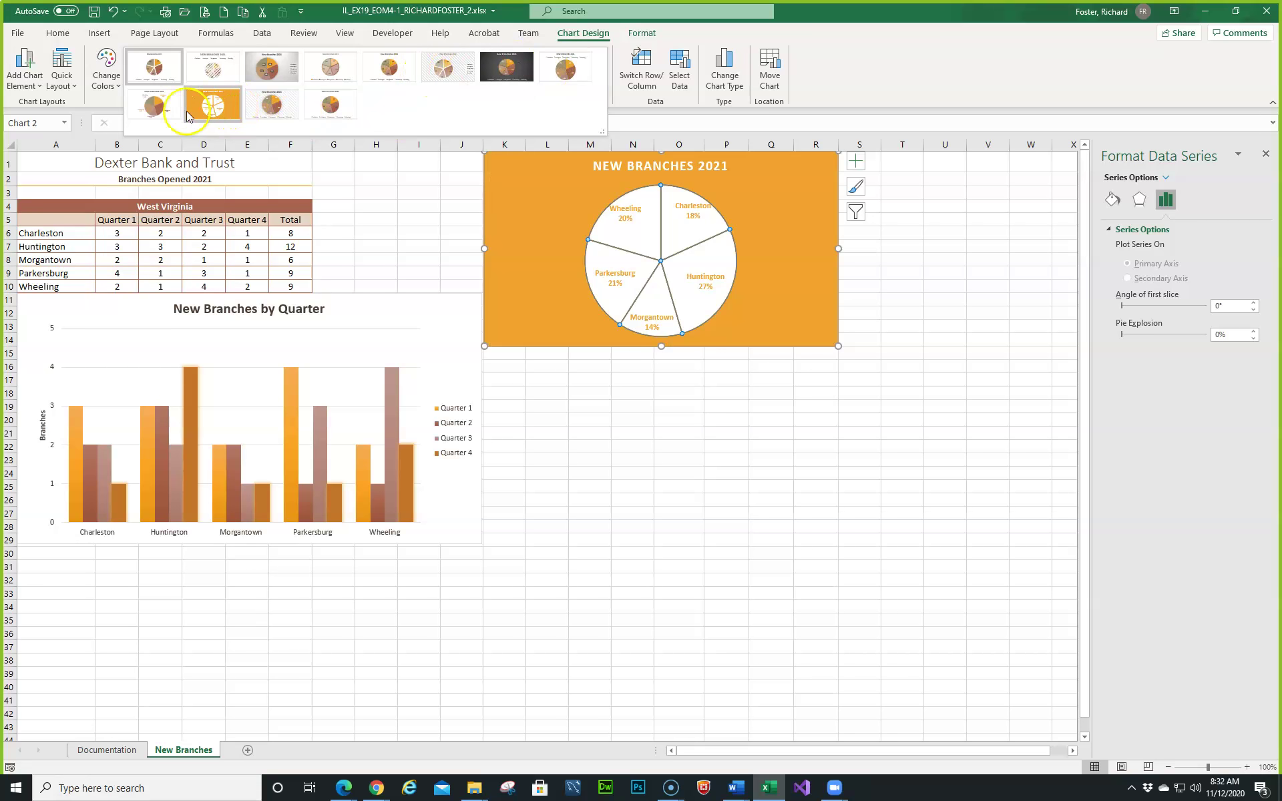
pyautogui.click(161, 109)
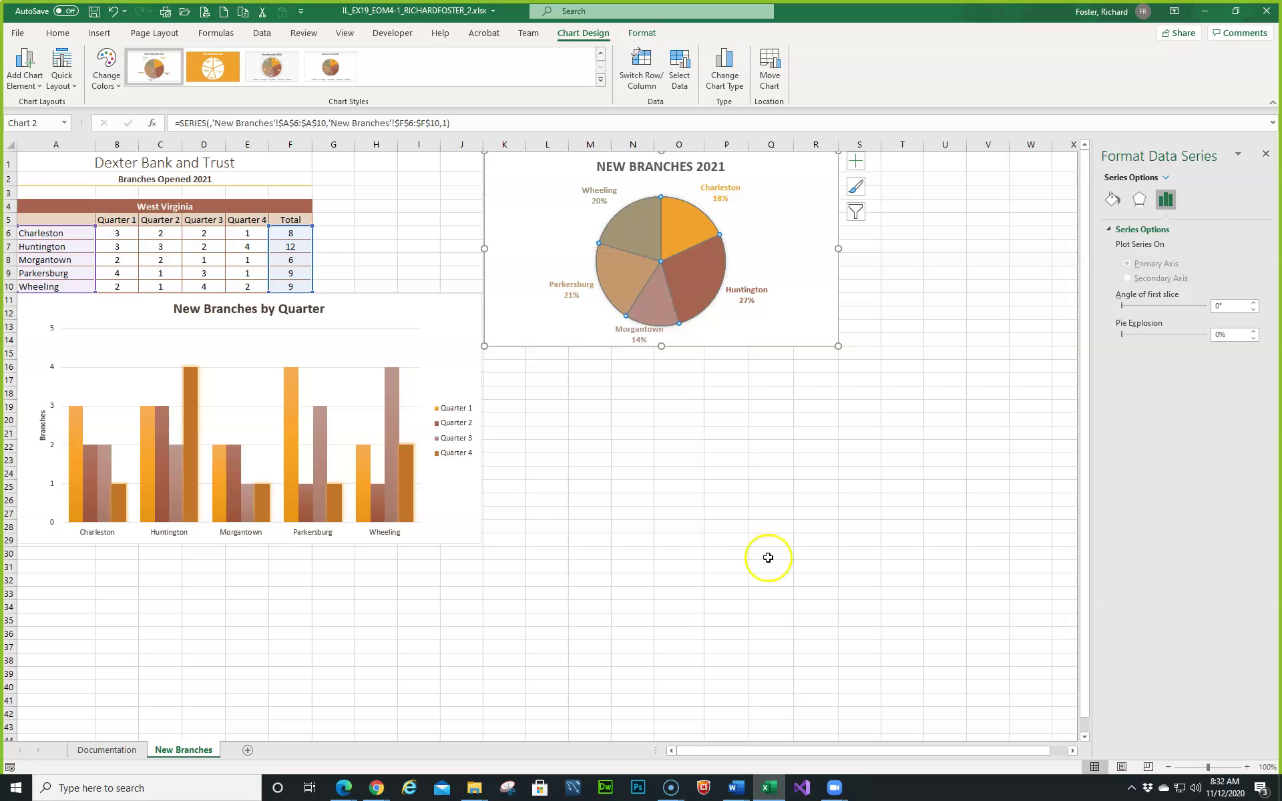
# Select only the Huntington slice and set its Point Explosion to 10%
pyautogui.click(691, 276)
pyautogui.click(694, 274)
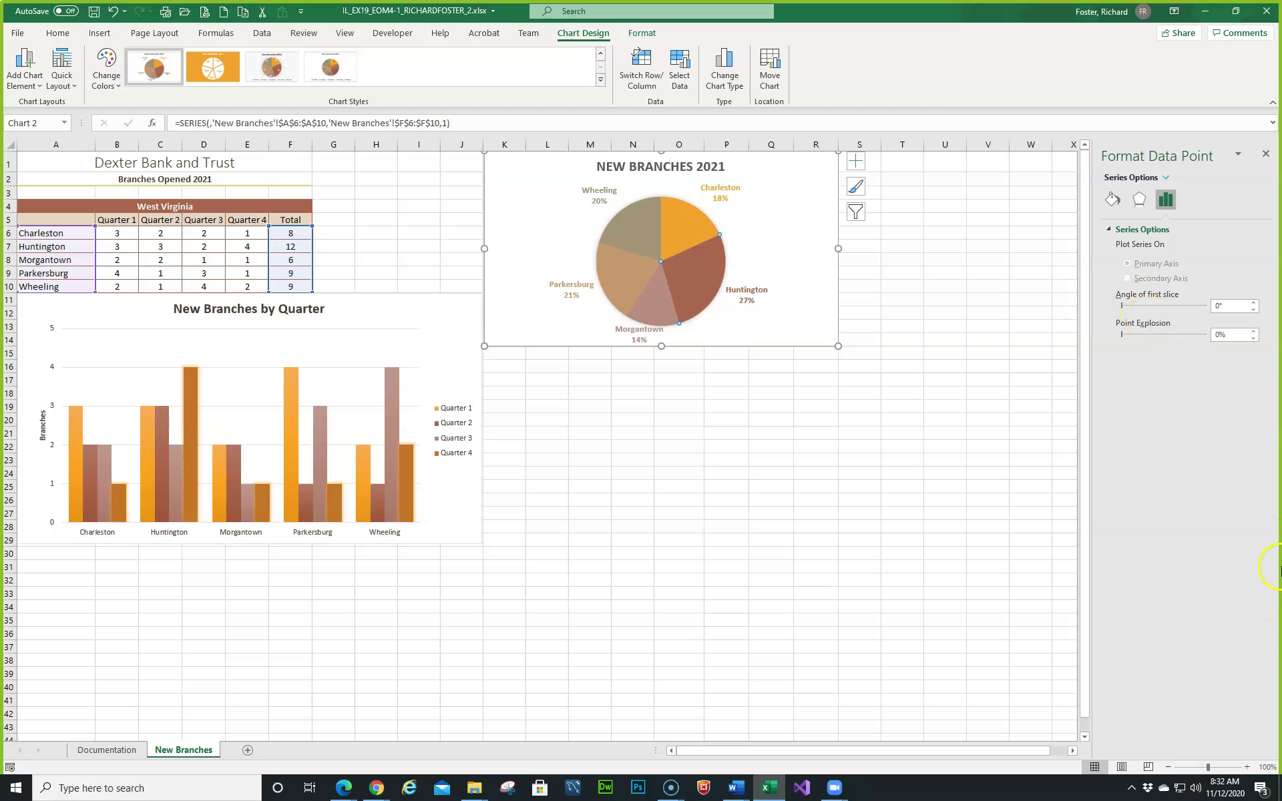
pyautogui.click(1253, 331)
pyautogui.click(1253, 331)
pyautogui.click(1253, 331)
pyautogui.click(1253, 331)
pyautogui.click(1253, 331)
pyautogui.click(1253, 331)
pyautogui.click(1253, 331)
pyautogui.click(1253, 331)
pyautogui.click(1253, 331)
pyautogui.click(1253, 331)
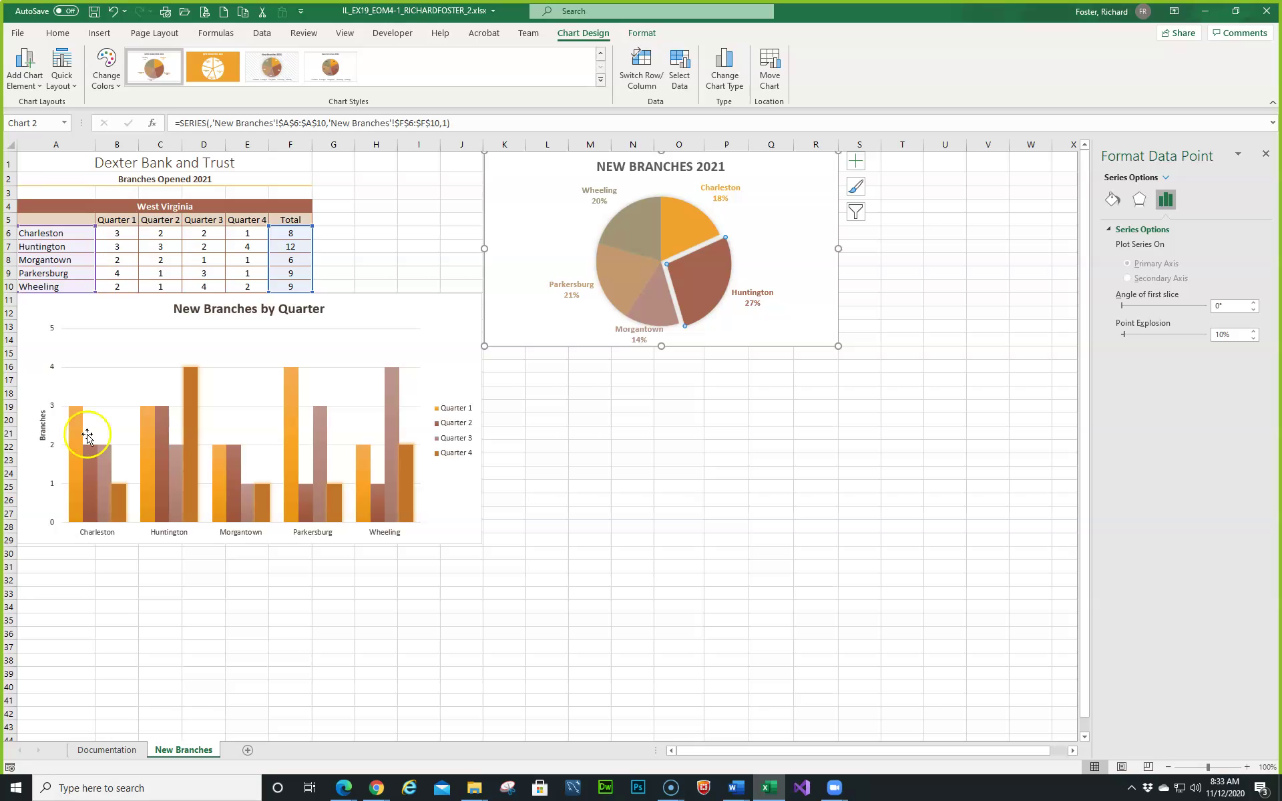
# Select A7:E8 and choose the plain 2D Area type under All Charts in Insert Chart
pyautogui.click(42, 245)
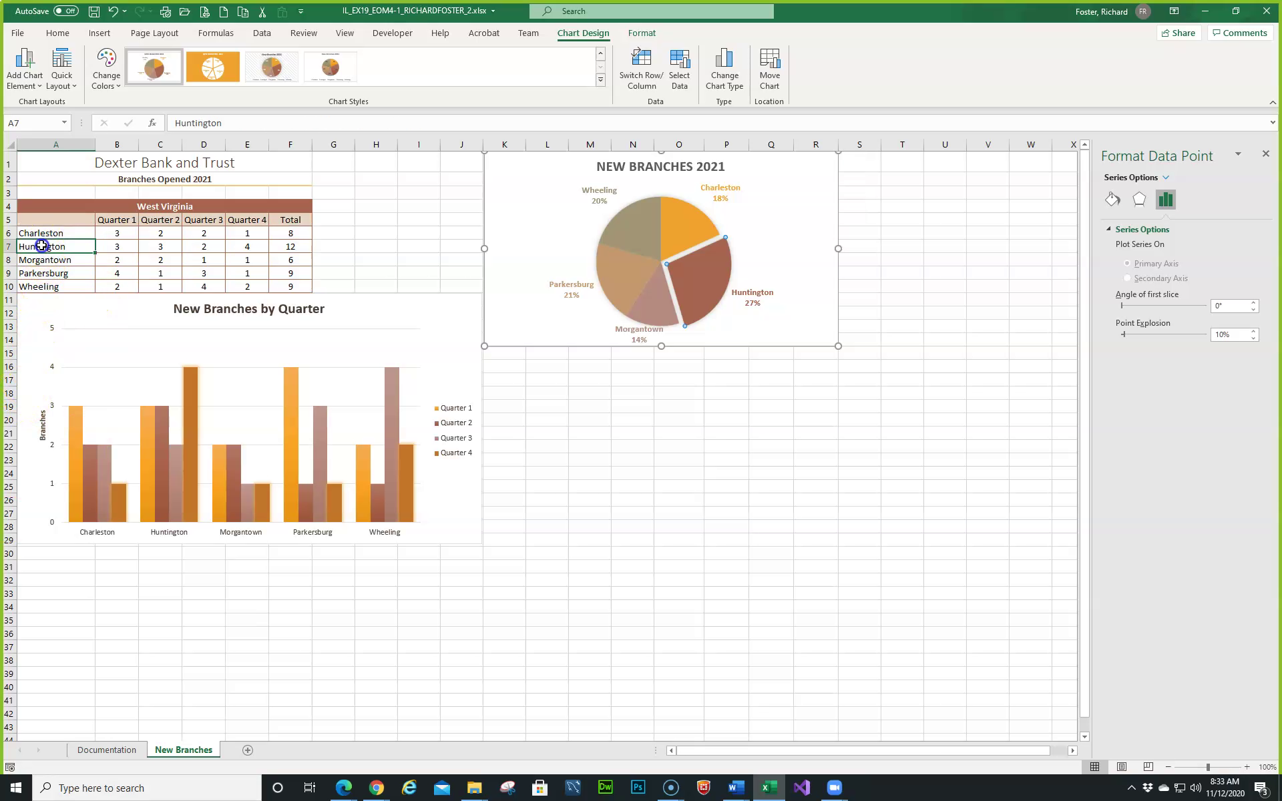
pyautogui.moveTo(42, 246); pyautogui.dragTo(240, 254)
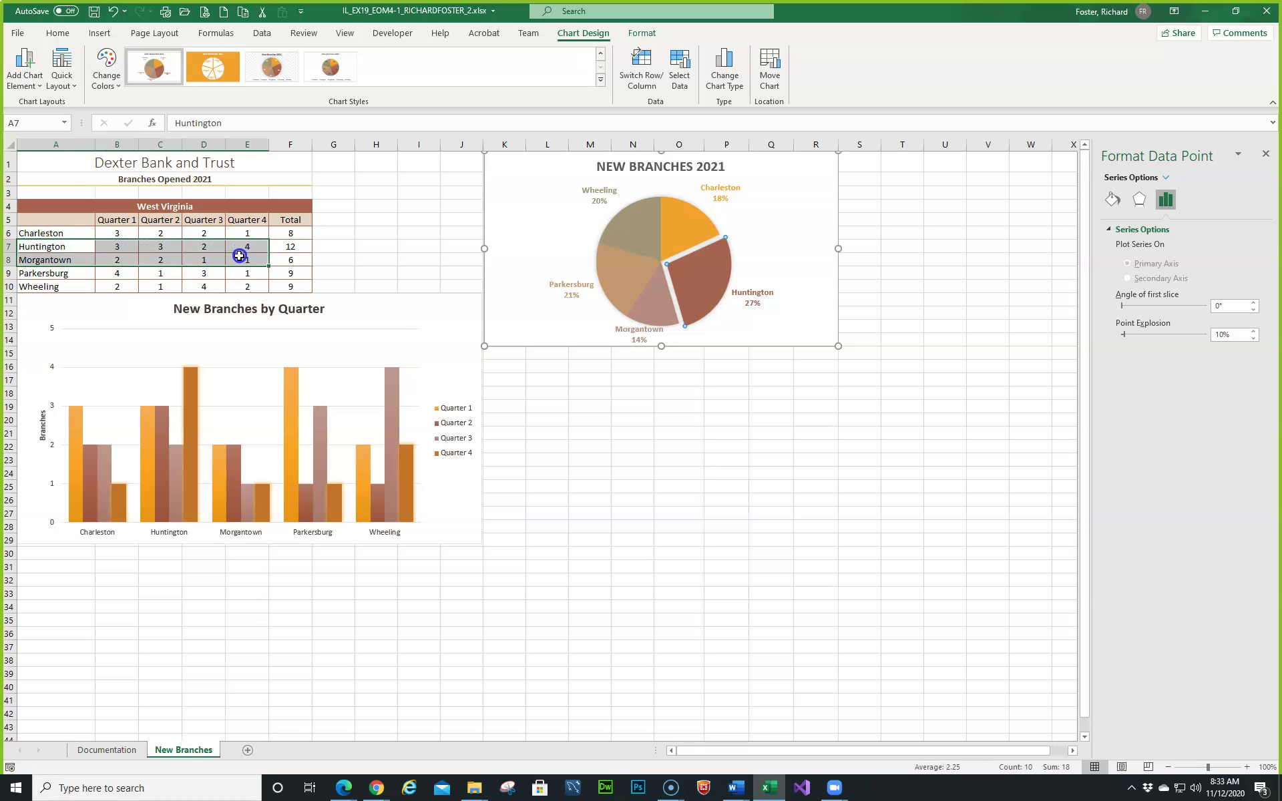
pyautogui.click(98, 33)
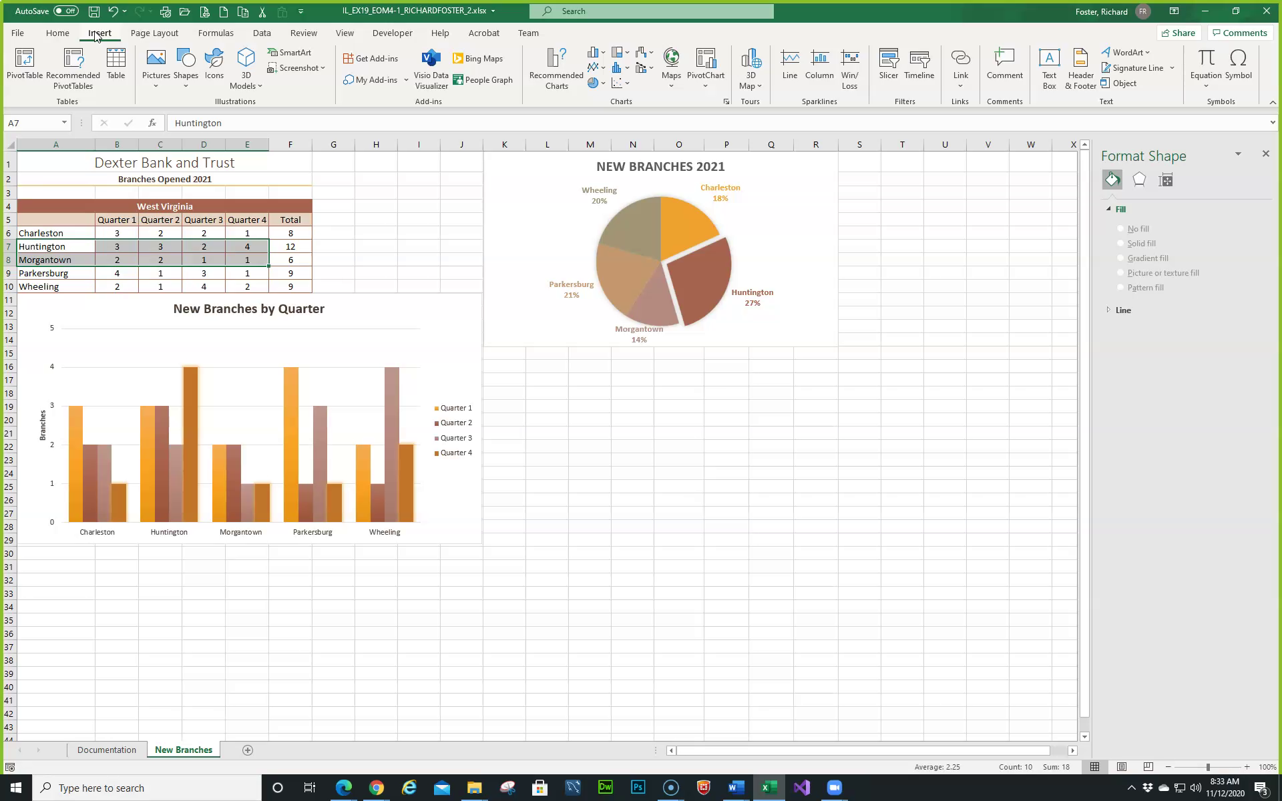
pyautogui.click(726, 101)
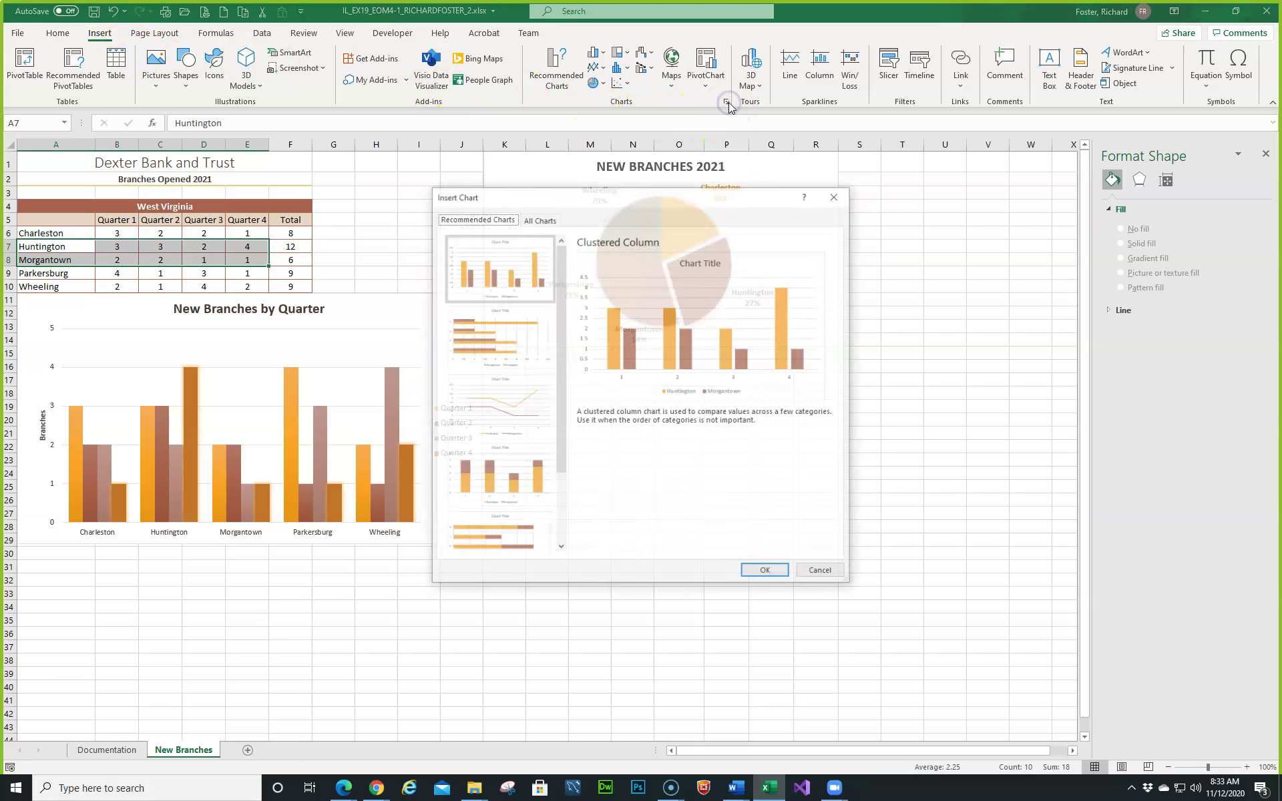
pyautogui.click(539, 219)
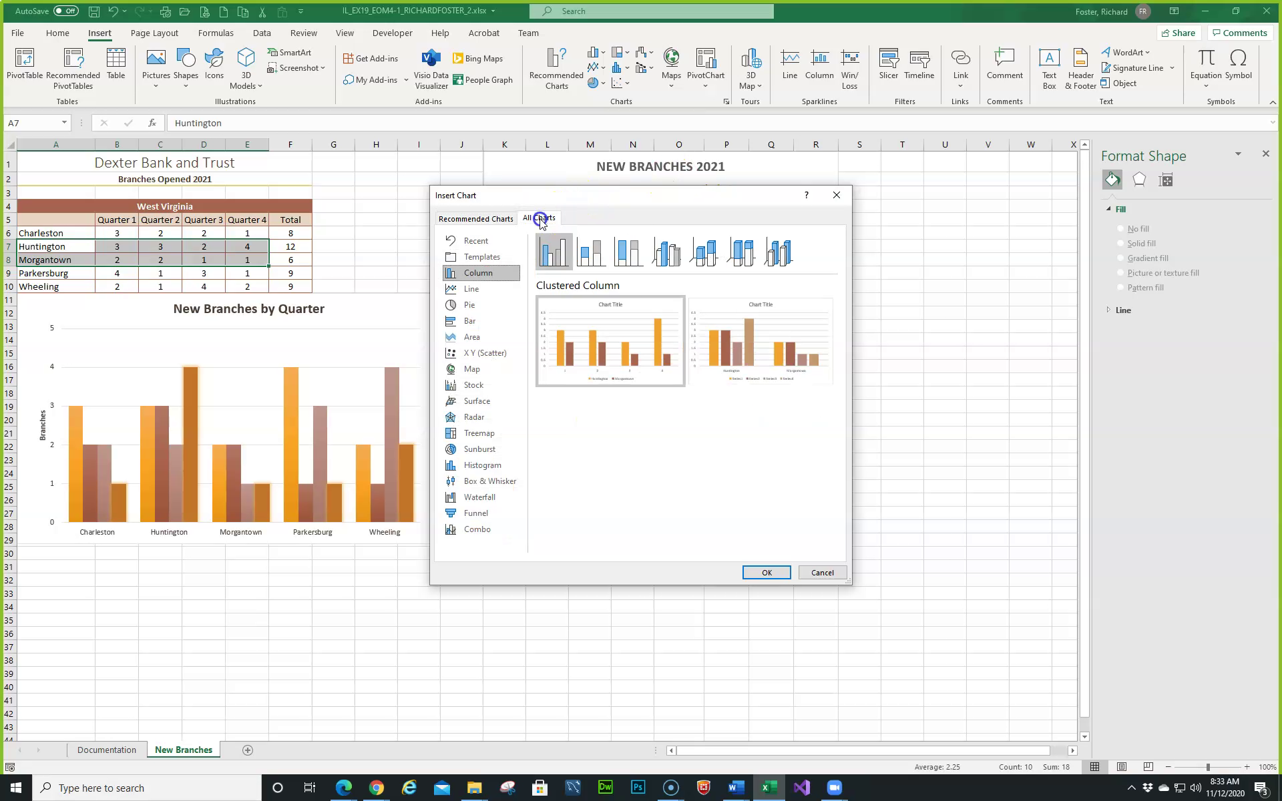
pyautogui.click(485, 338)
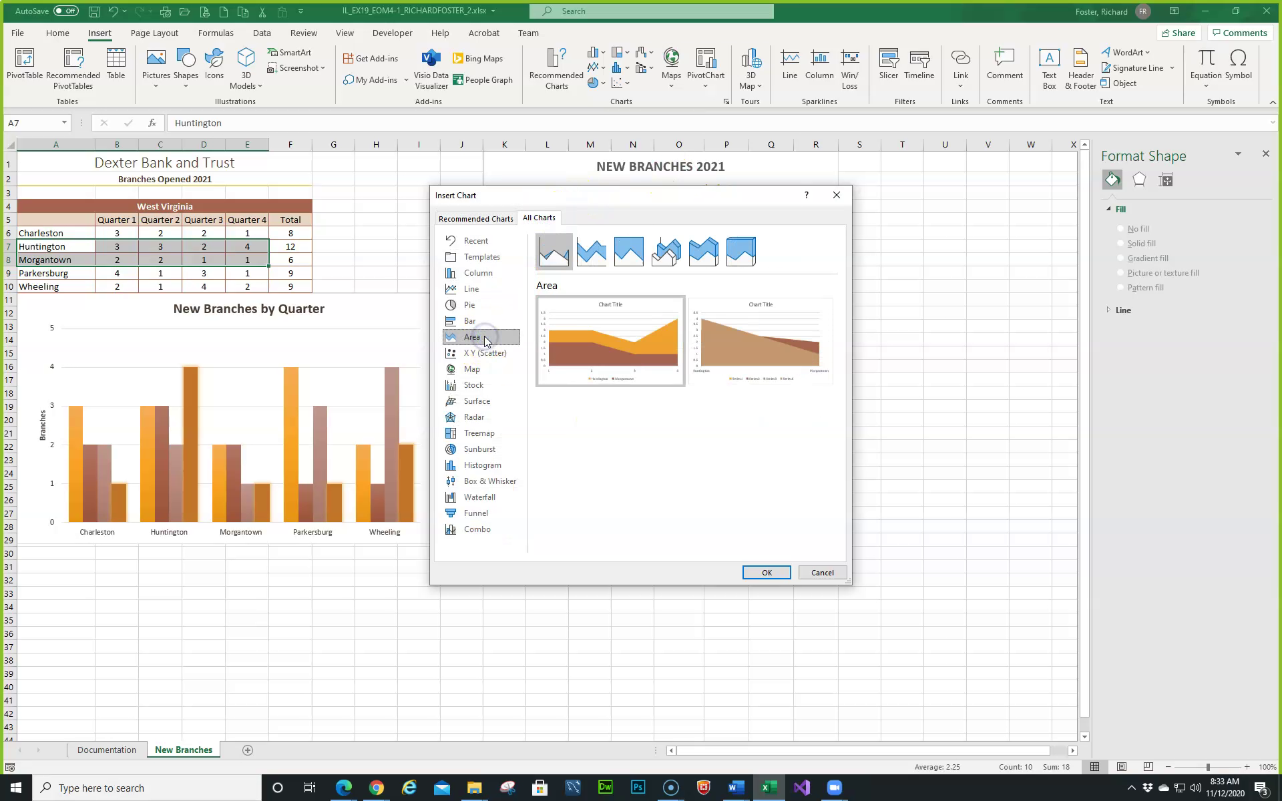
pyautogui.moveTo(612, 343)
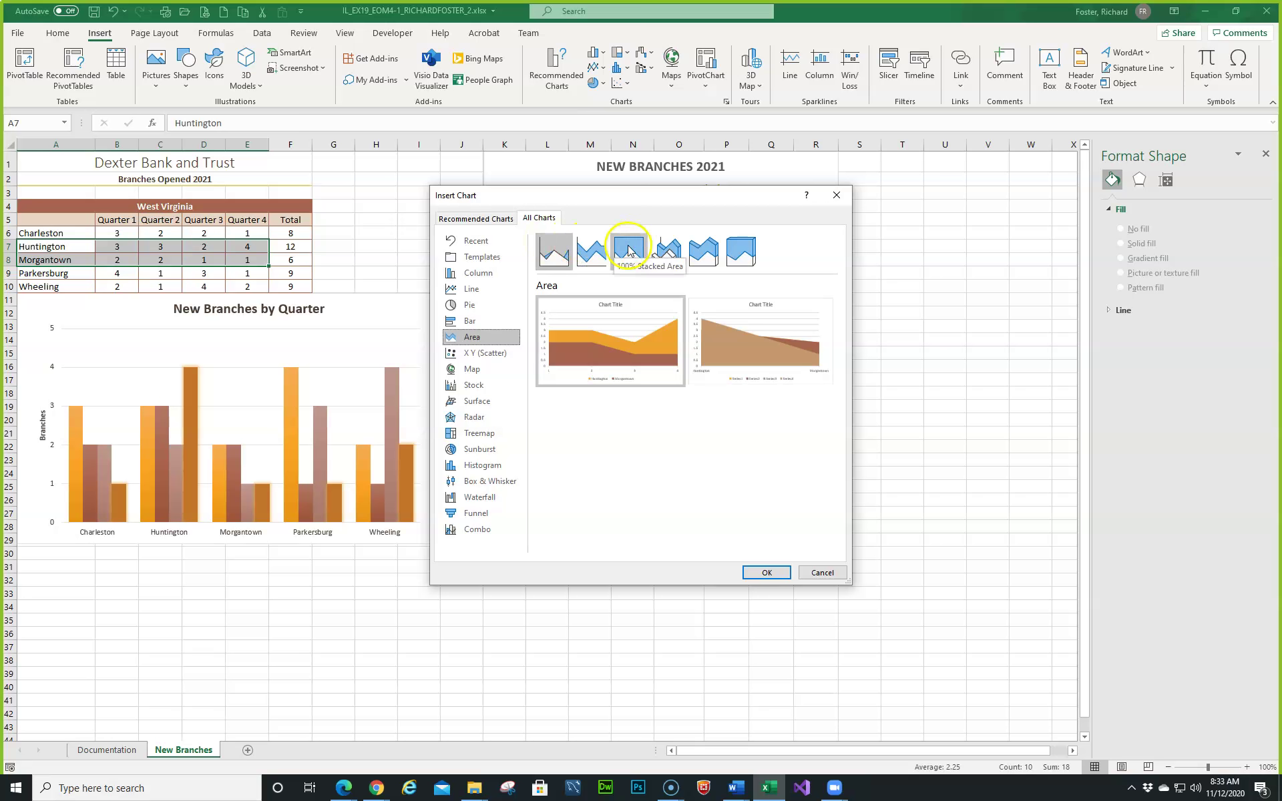
pyautogui.click(539, 247)
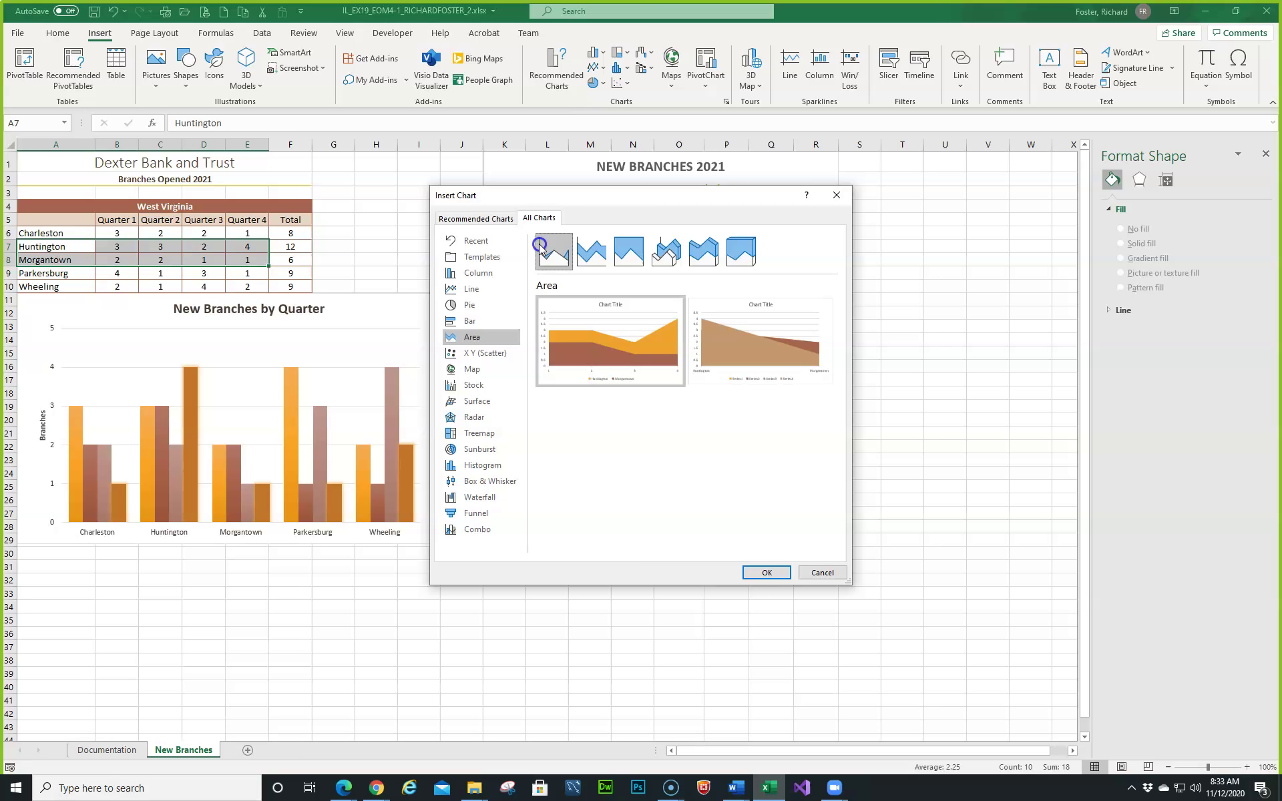
# Insert the area chart and replace its placeholder title with 'Most and Fewest New Branches'
pyautogui.click(767, 573)
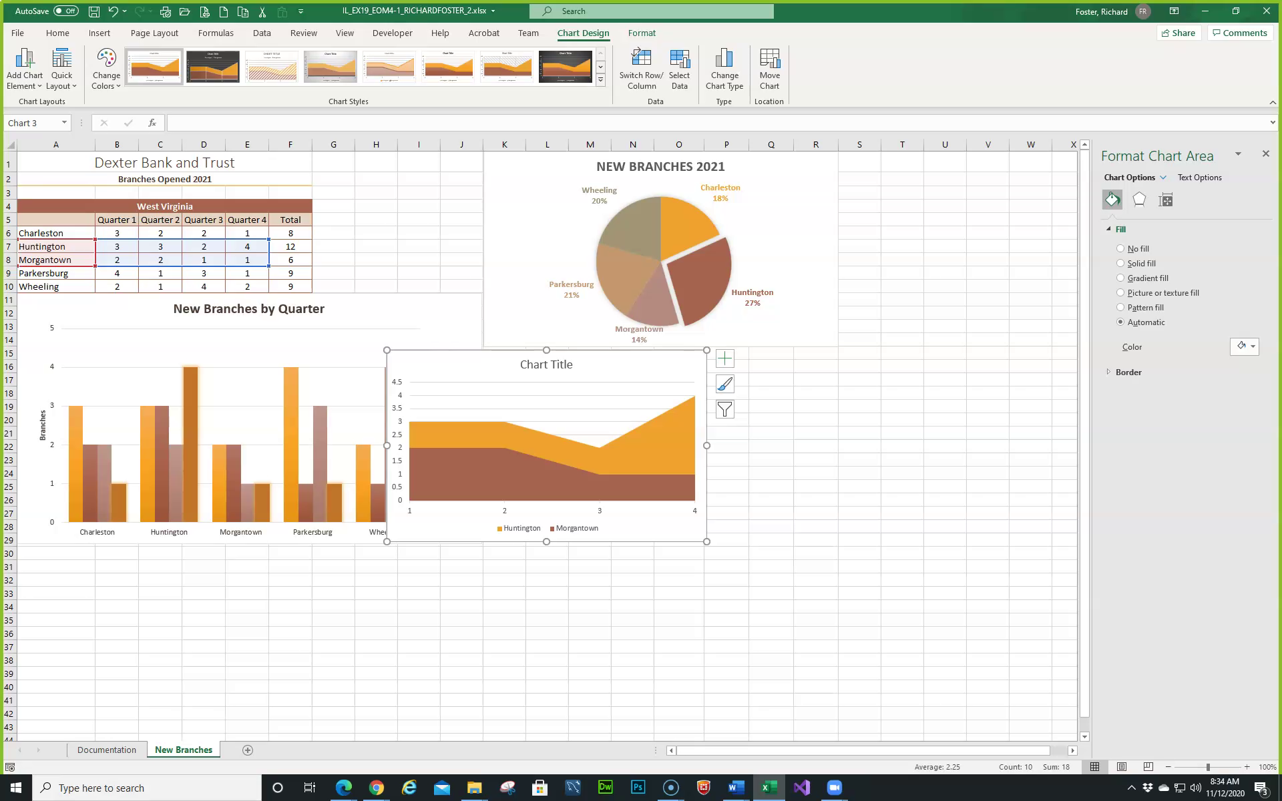
pyautogui.click(548, 366)
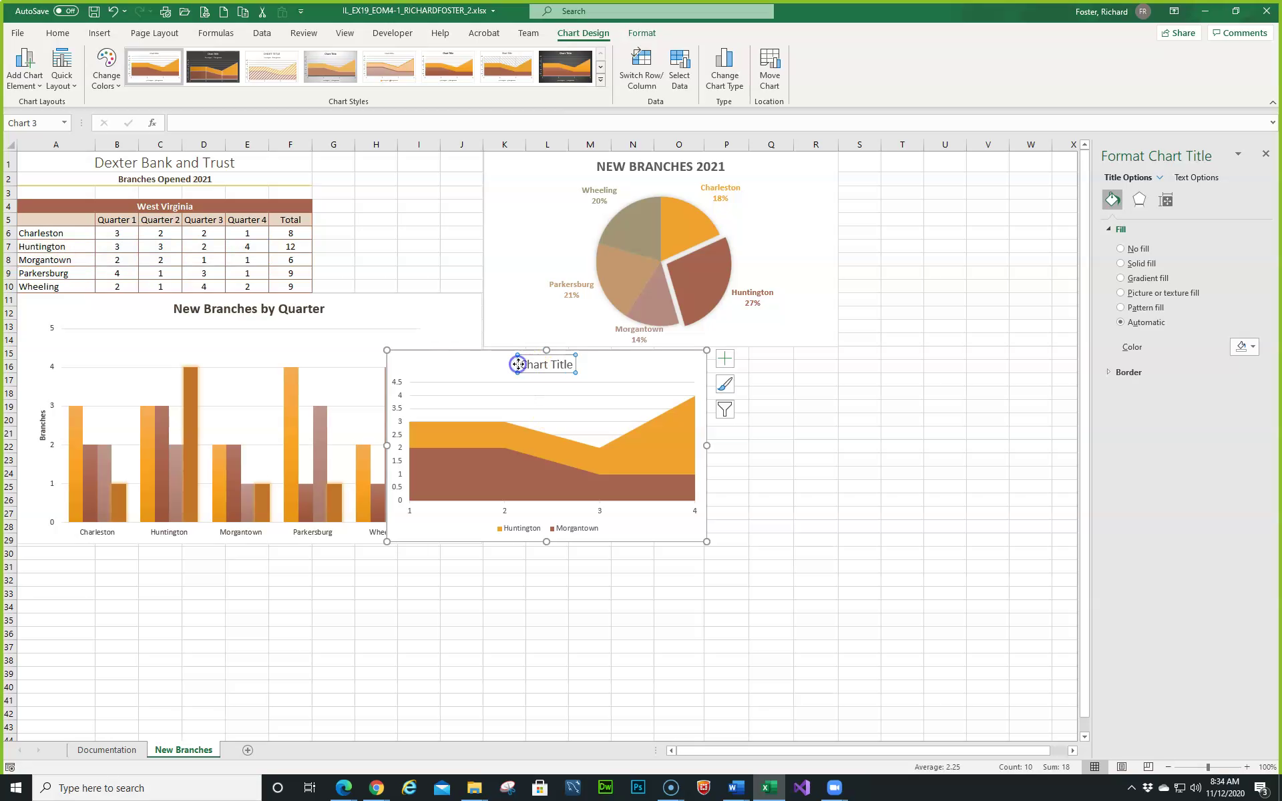
pyautogui.moveTo(519, 364); pyautogui.dragTo(564, 364)
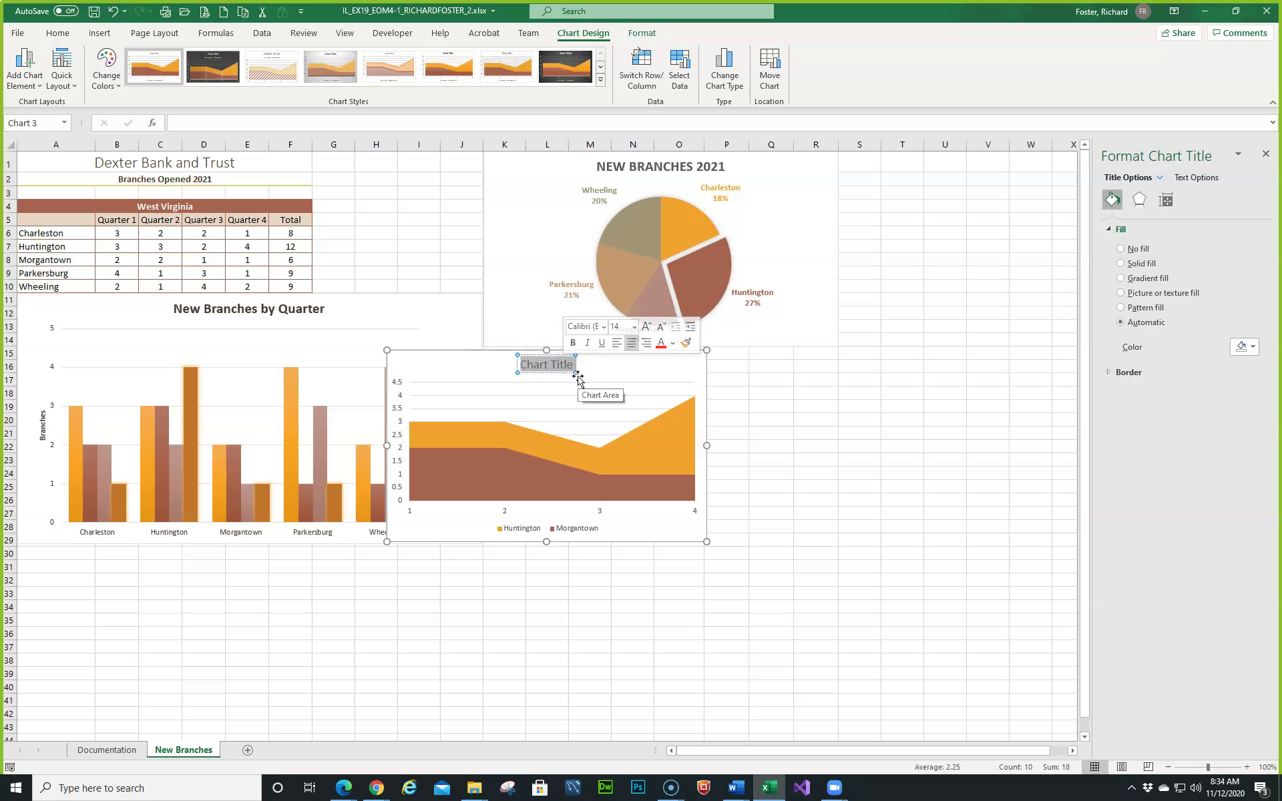
pyautogui.write('Most and Fewest New Brand')
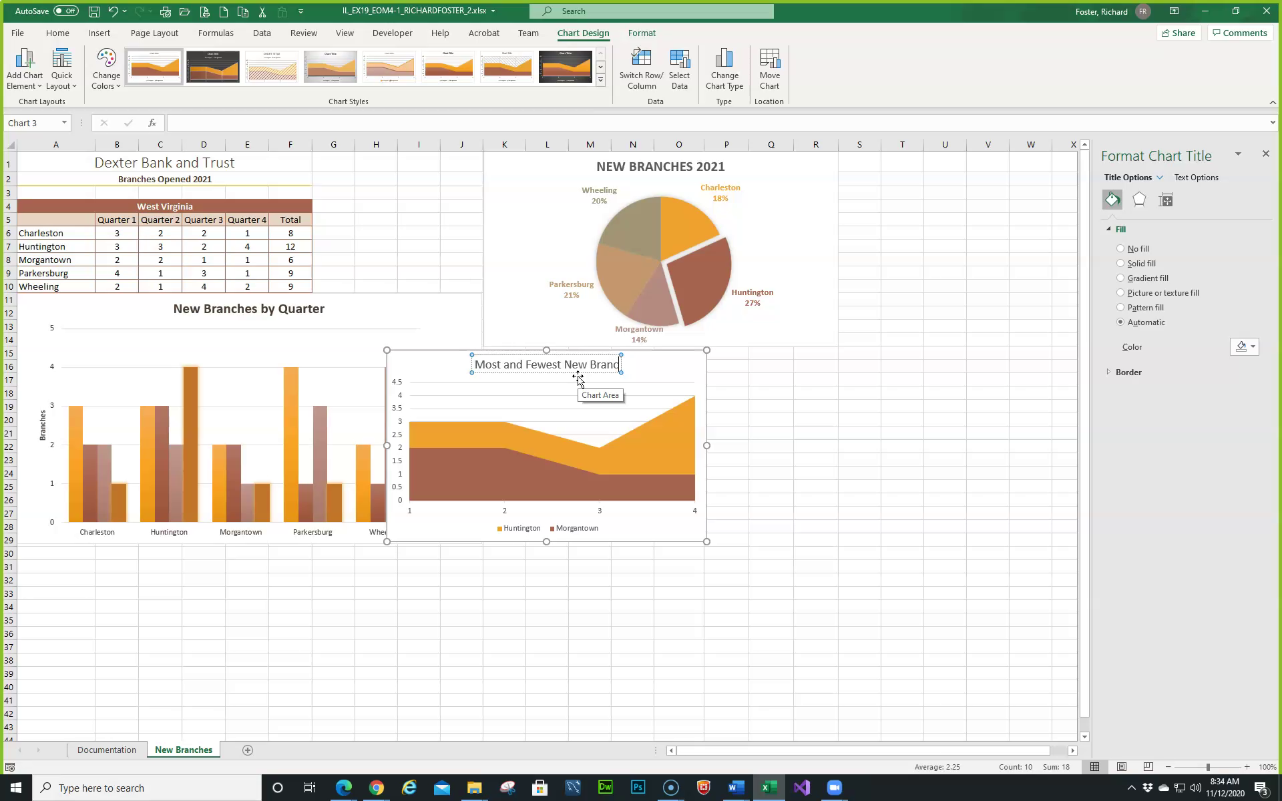
pyautogui.press('BackSpace')
pyautogui.write('ches')
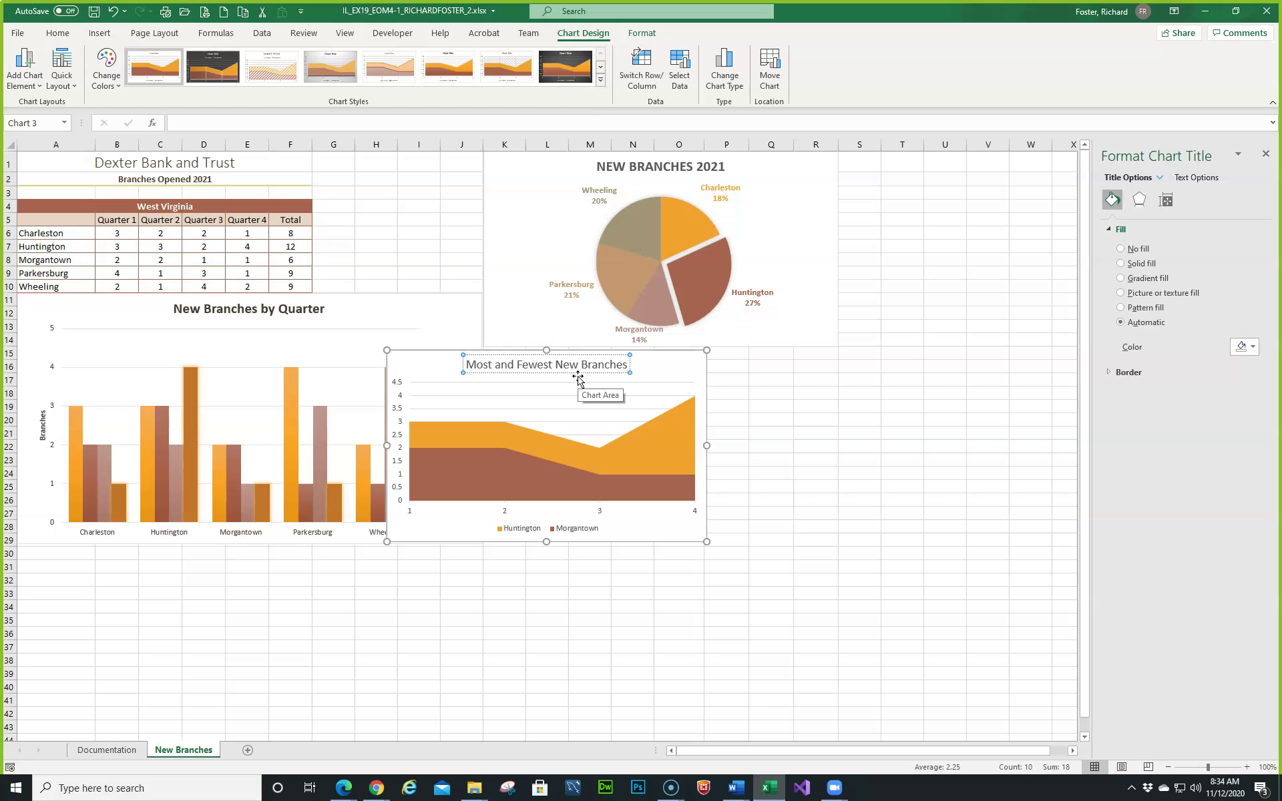
pyautogui.click(572, 372)
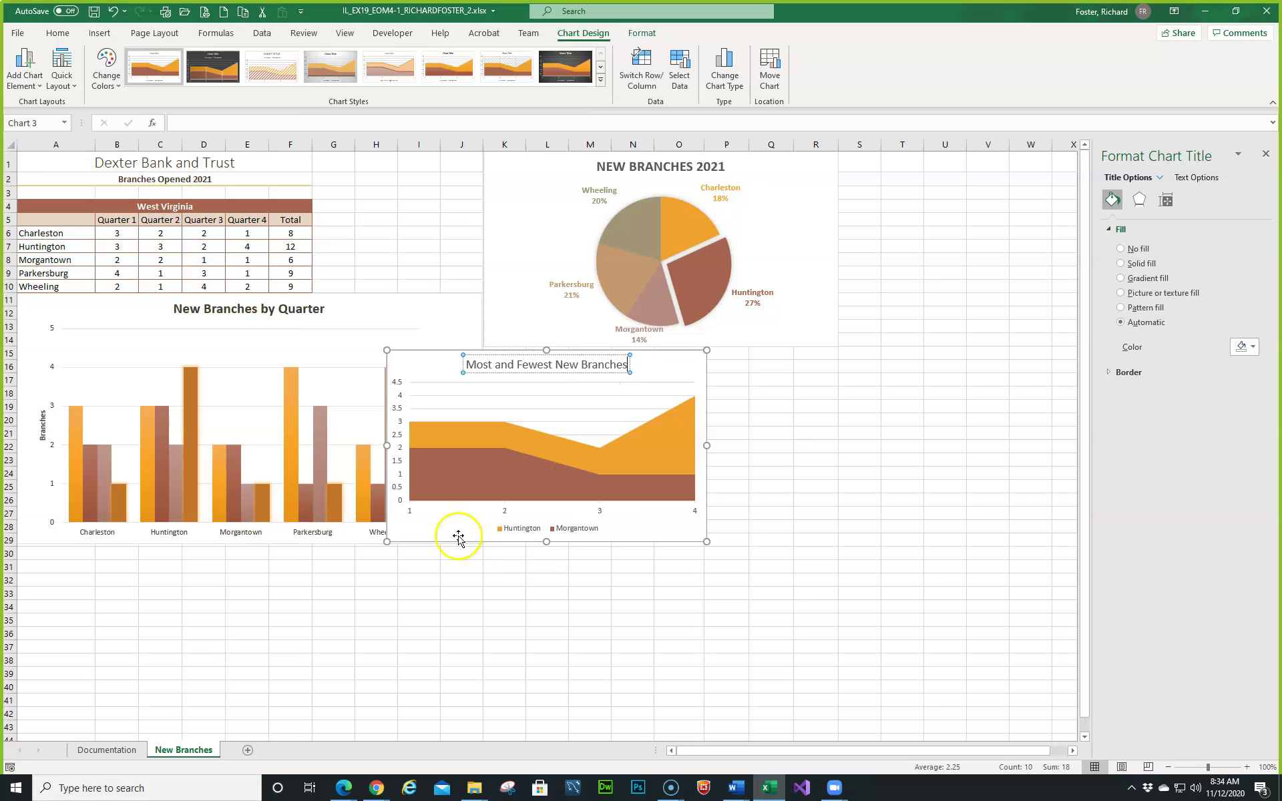
# Position the area chart directly beneath the pie chart and stretch it to the pie chart's width
pyautogui.moveTo(437, 364); pyautogui.dragTo(538, 362)
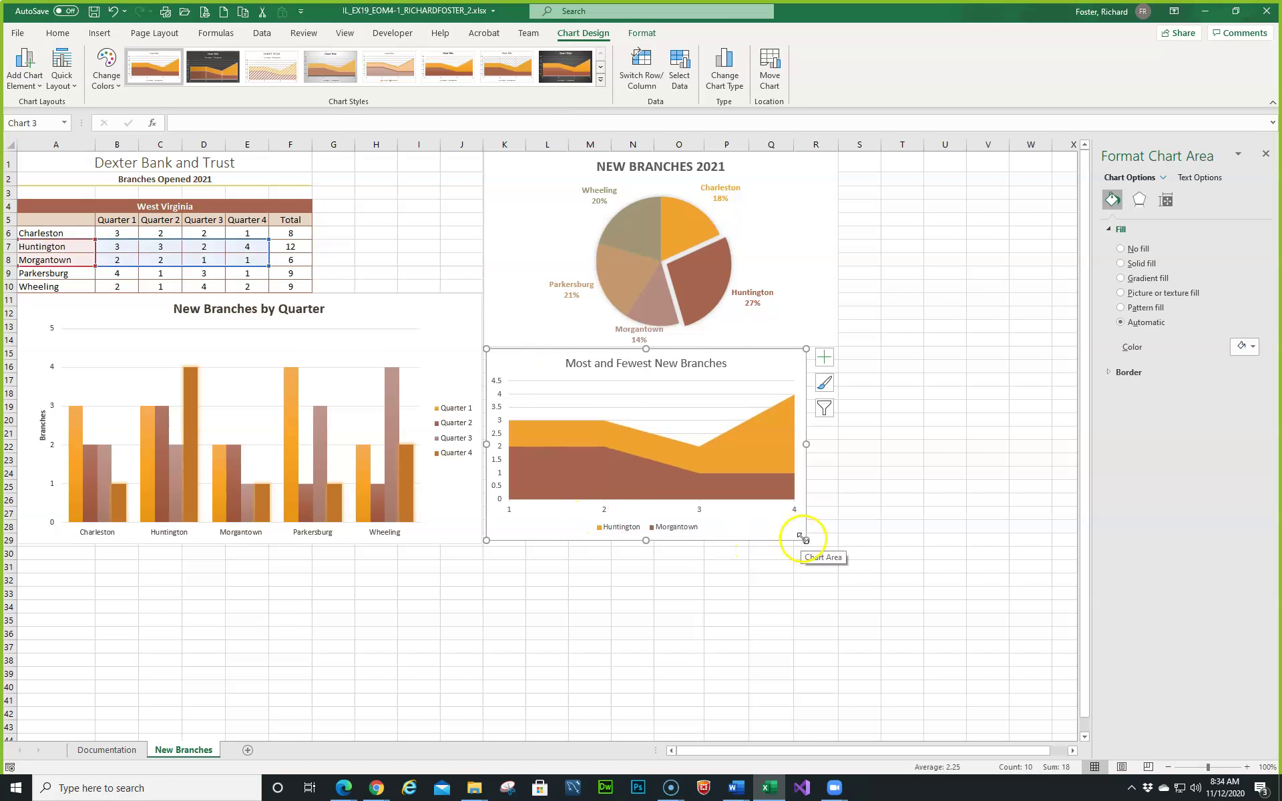
pyautogui.moveTo(803, 538); pyautogui.dragTo(838, 541)
pyautogui.click(677, 648)
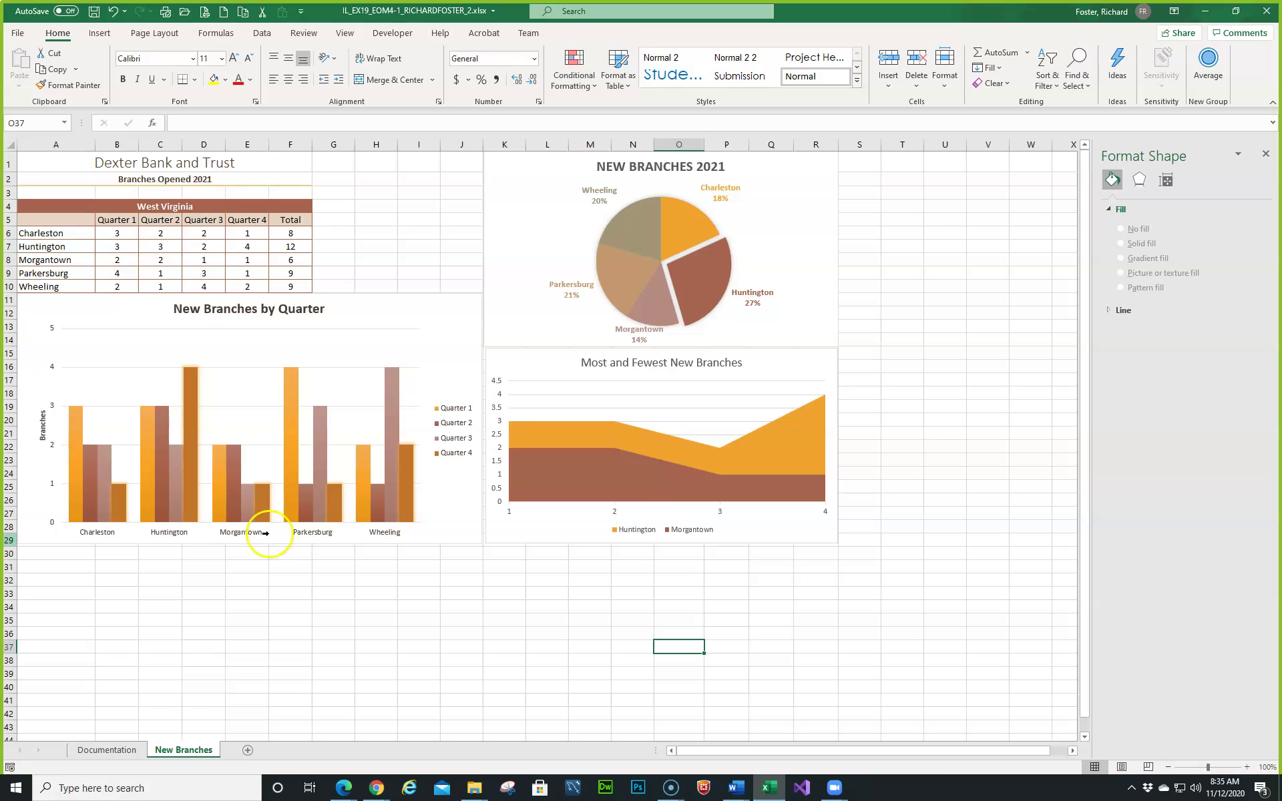
# Apply Quick Layout 7 to the area chart, placing the Huntington and Morgantown legend on the right
pyautogui.click(605, 402)
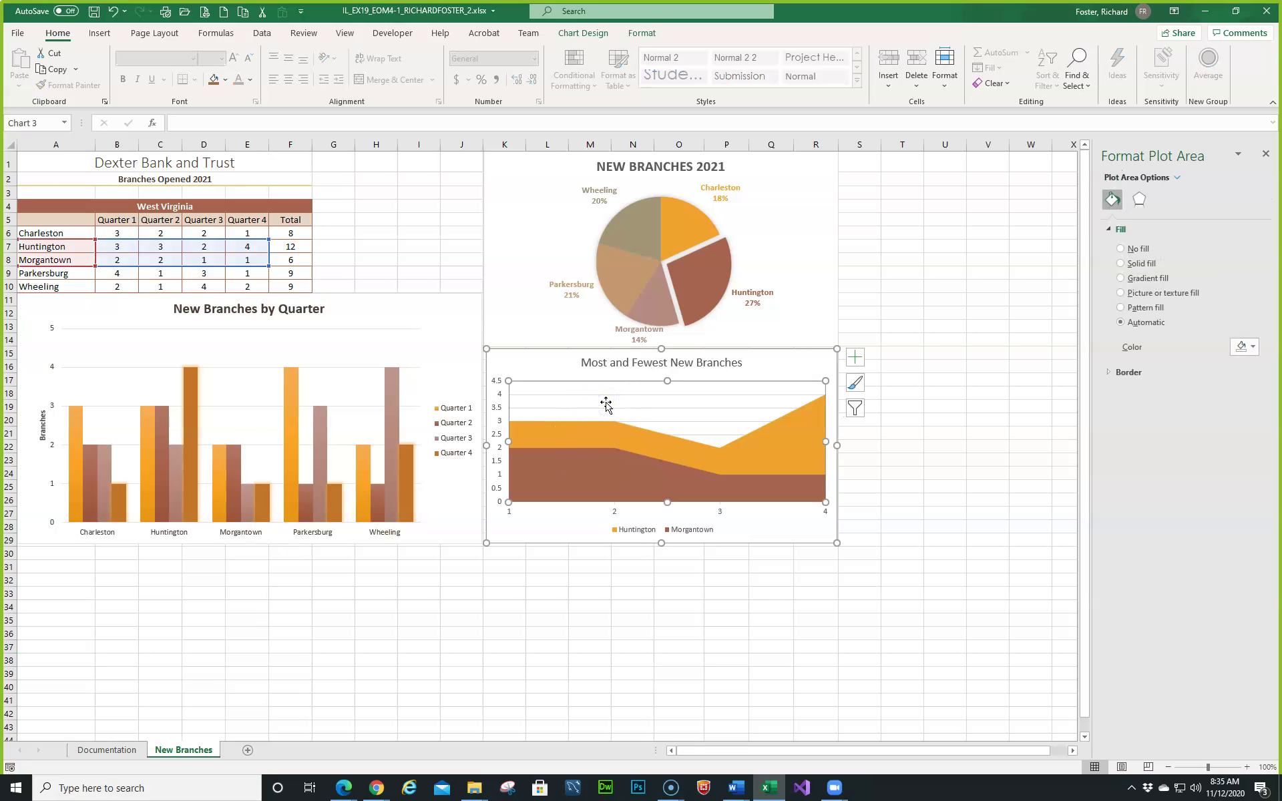
pyautogui.click(580, 33)
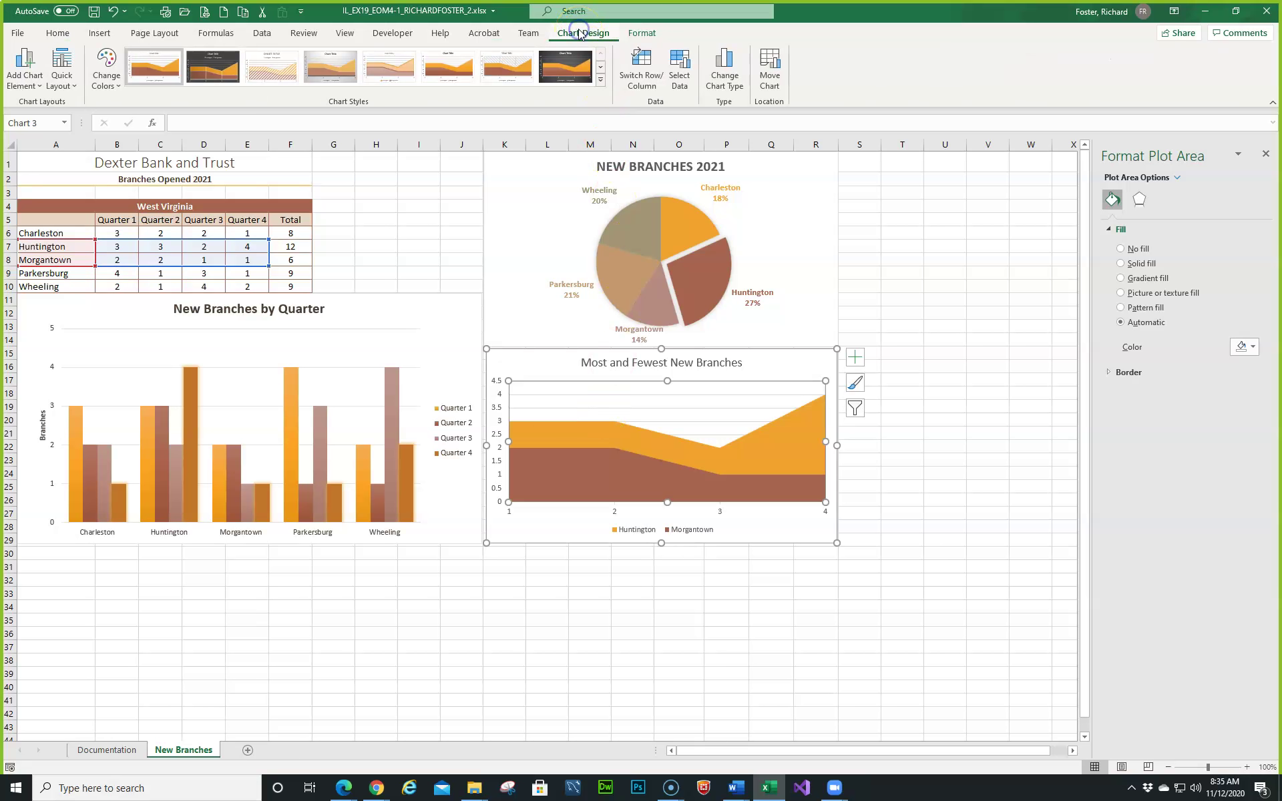
pyautogui.click(62, 77)
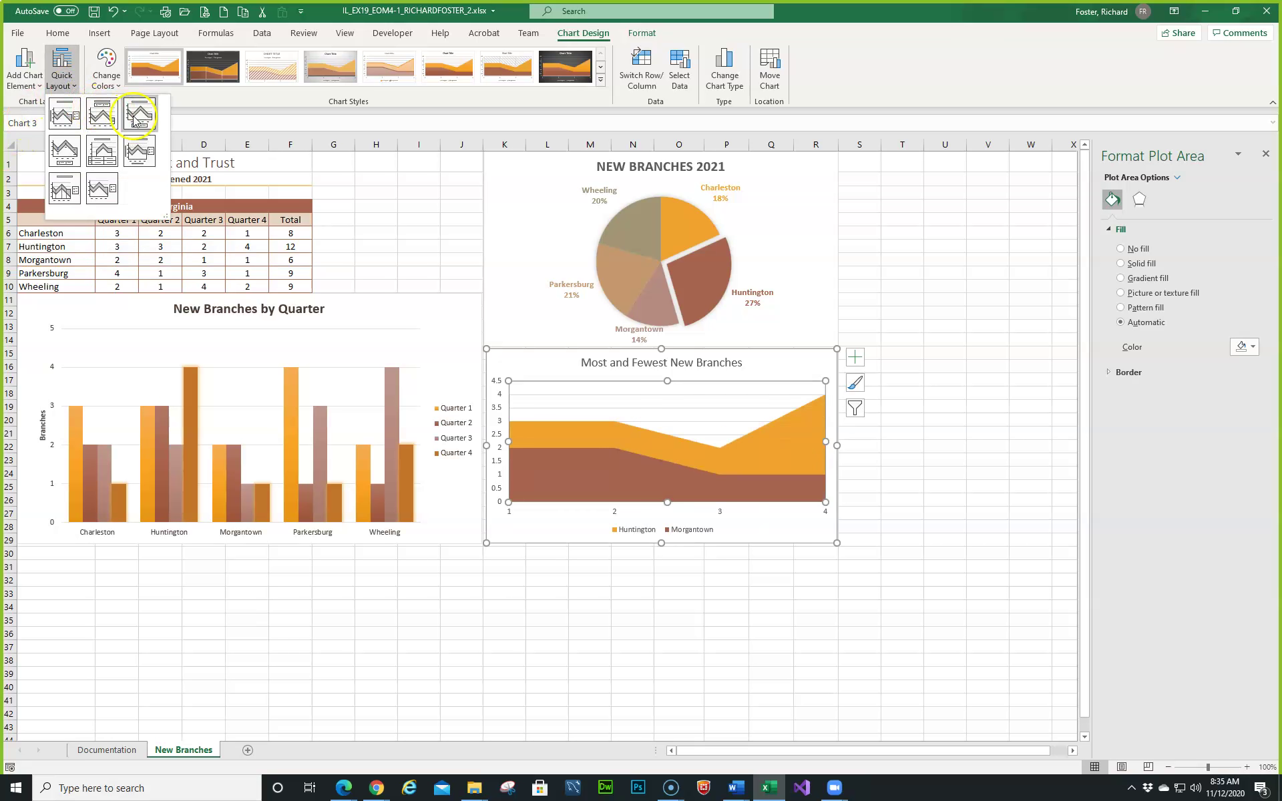
pyautogui.click(64, 193)
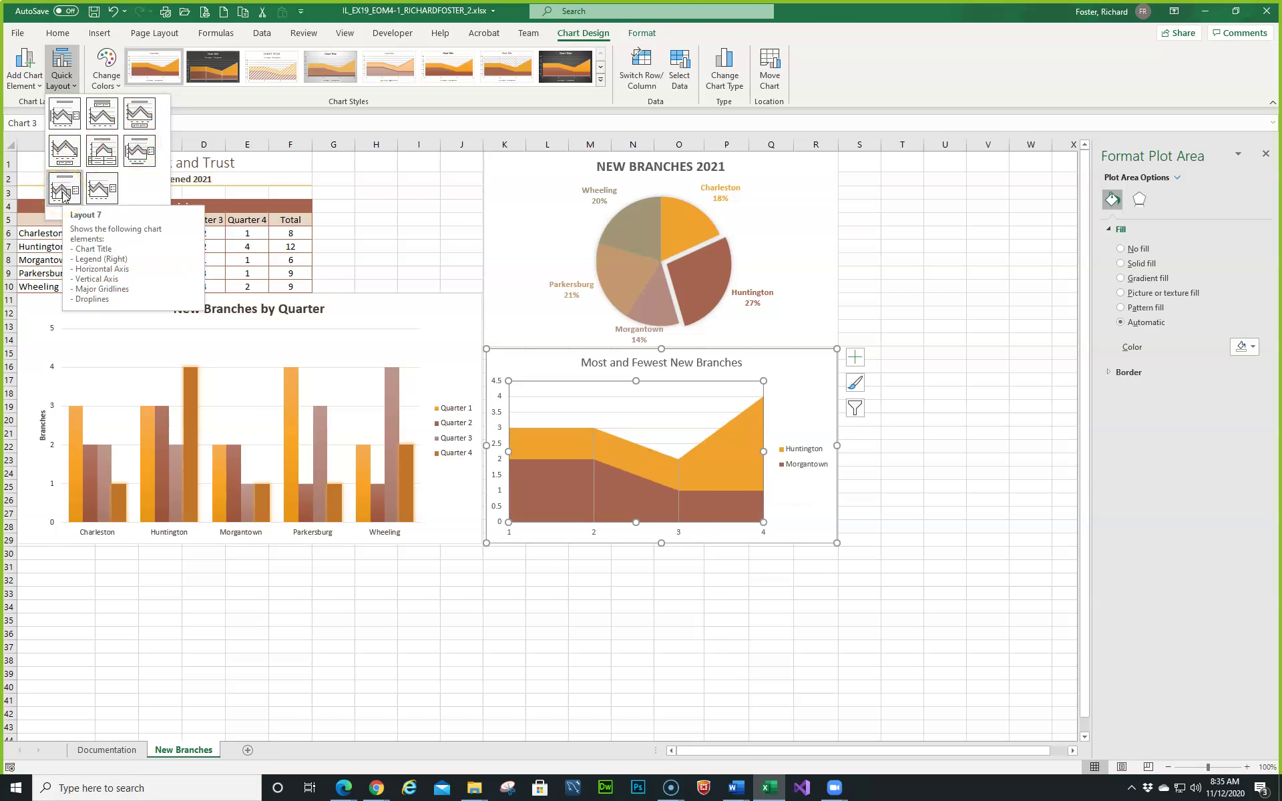
pyautogui.click(63, 194)
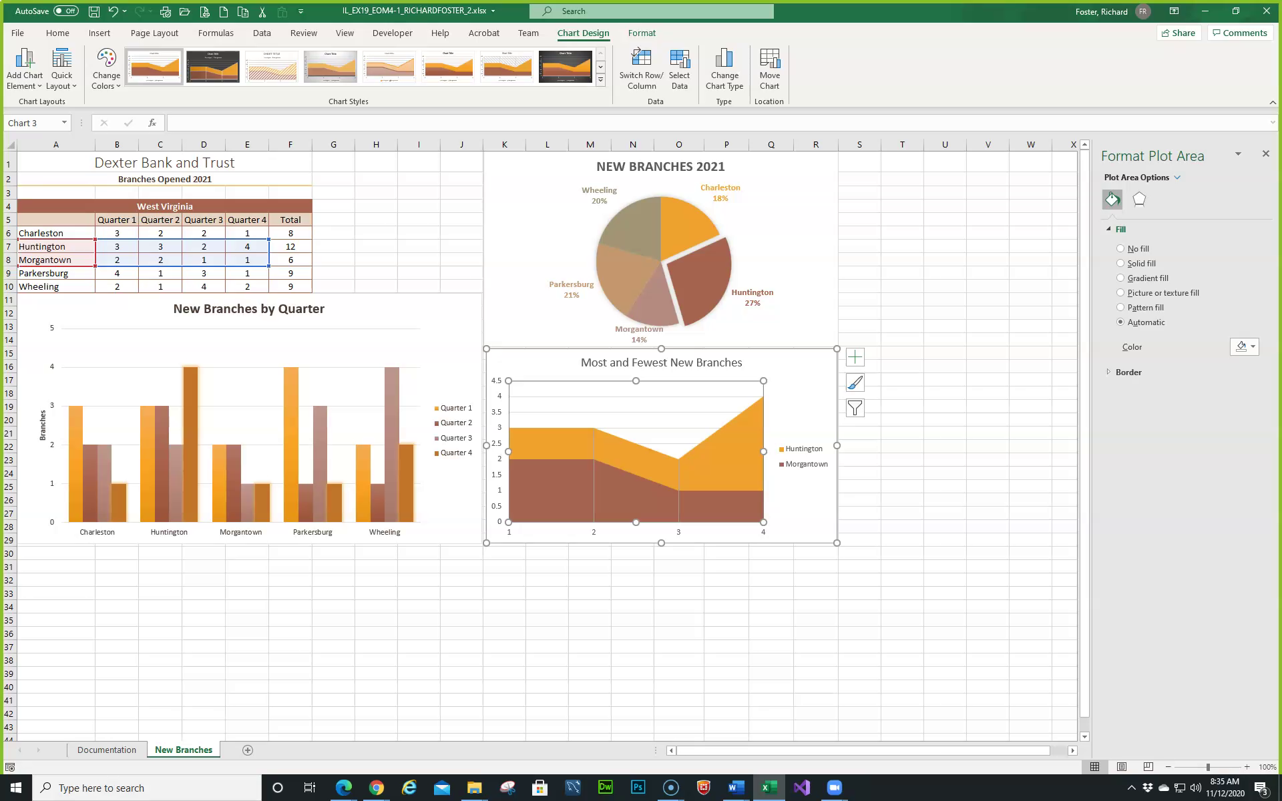
# Recolour the area chart with Monochromatic Palette 1: dark orange Huntington, light orange Morgantown
pyautogui.click(118, 92)
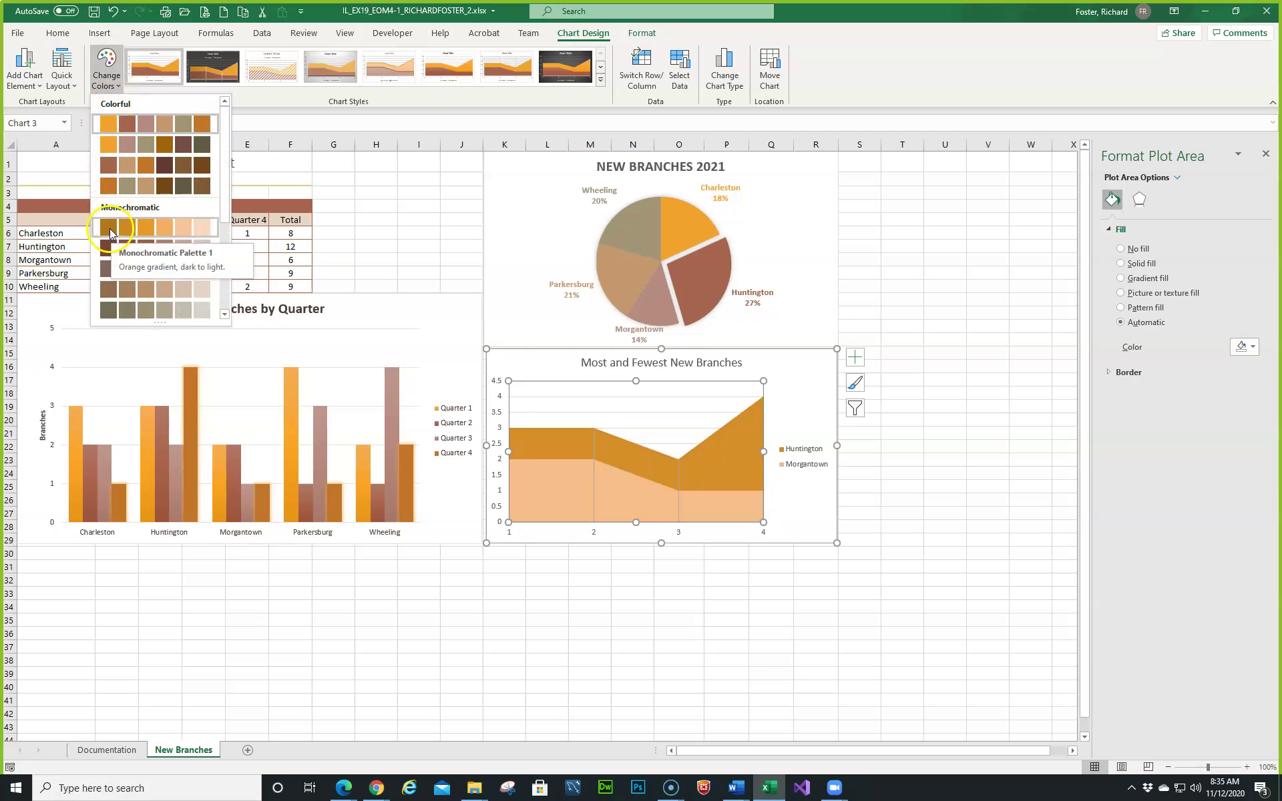
pyautogui.click(112, 234)
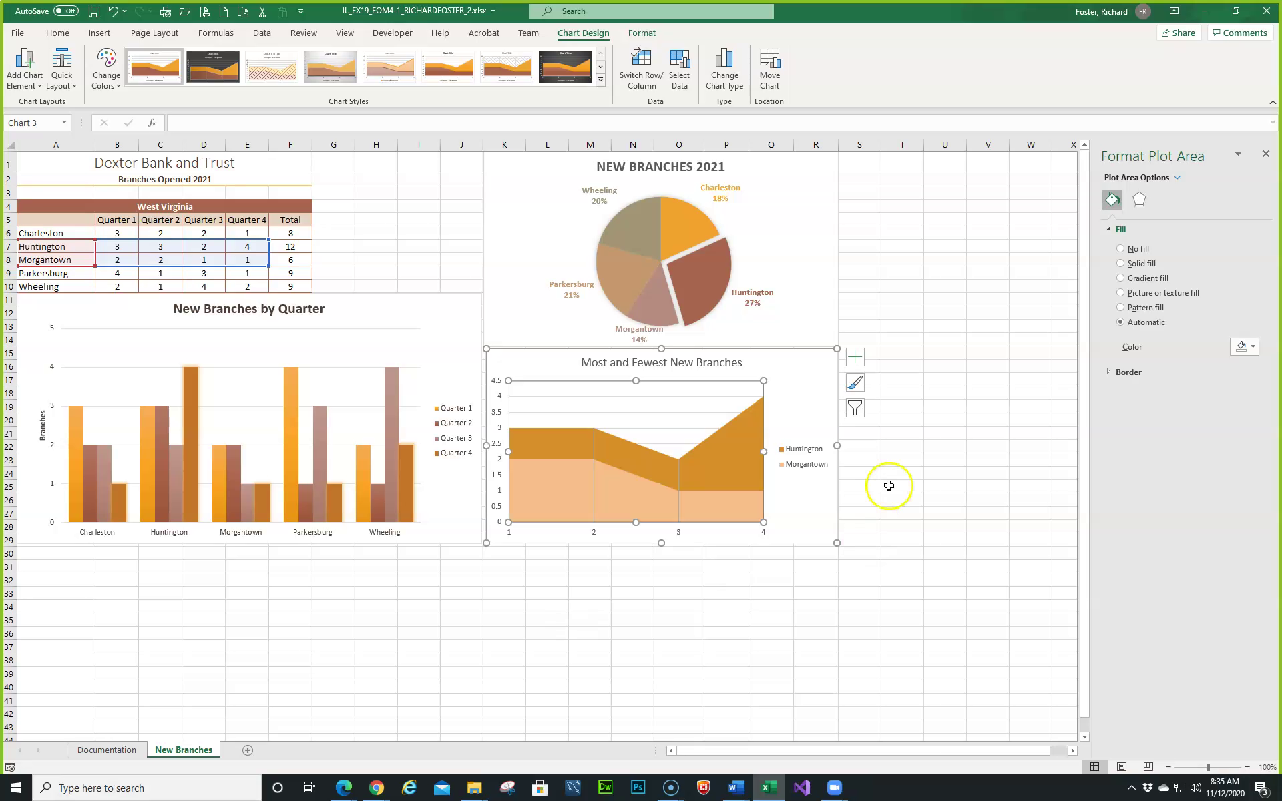
# Add a primary horizontal axis title reading 'Quarters' to the area chart, then save the workbook
pyautogui.click(855, 359)
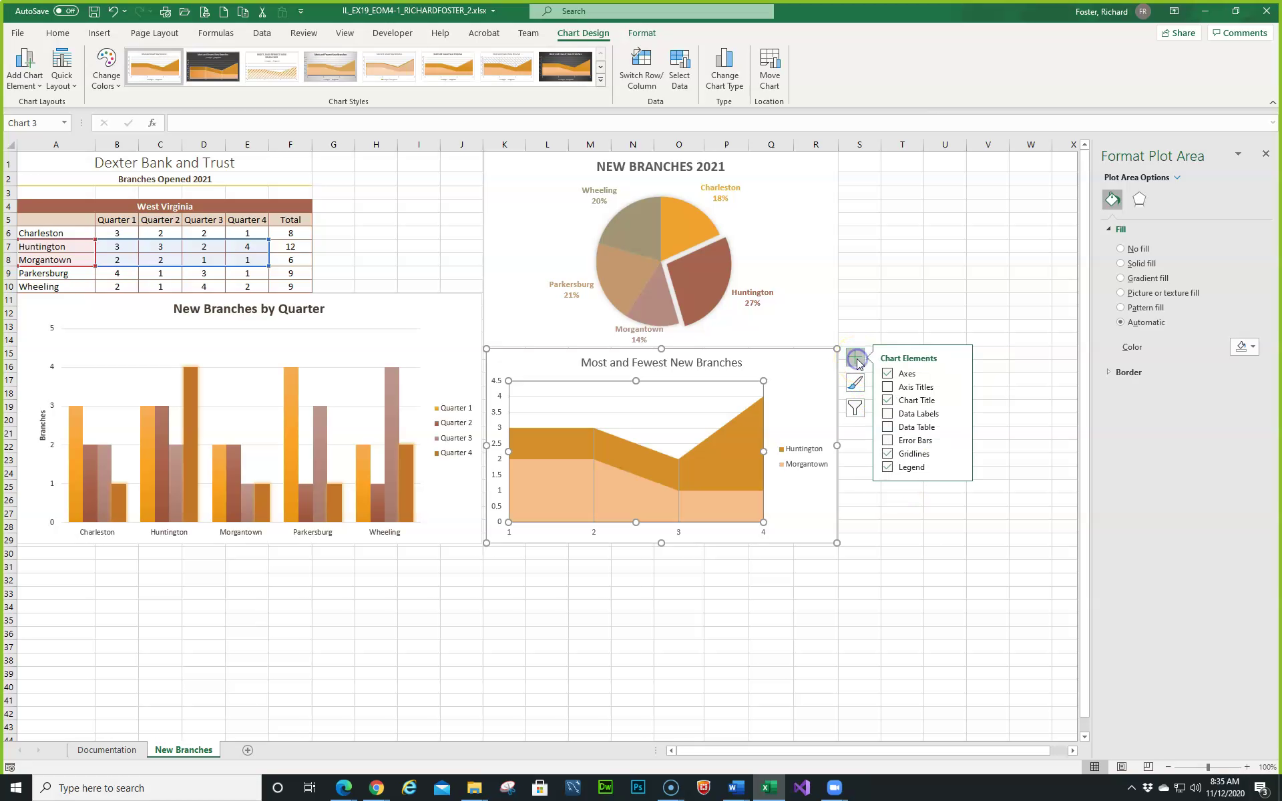
pyautogui.click(960, 388)
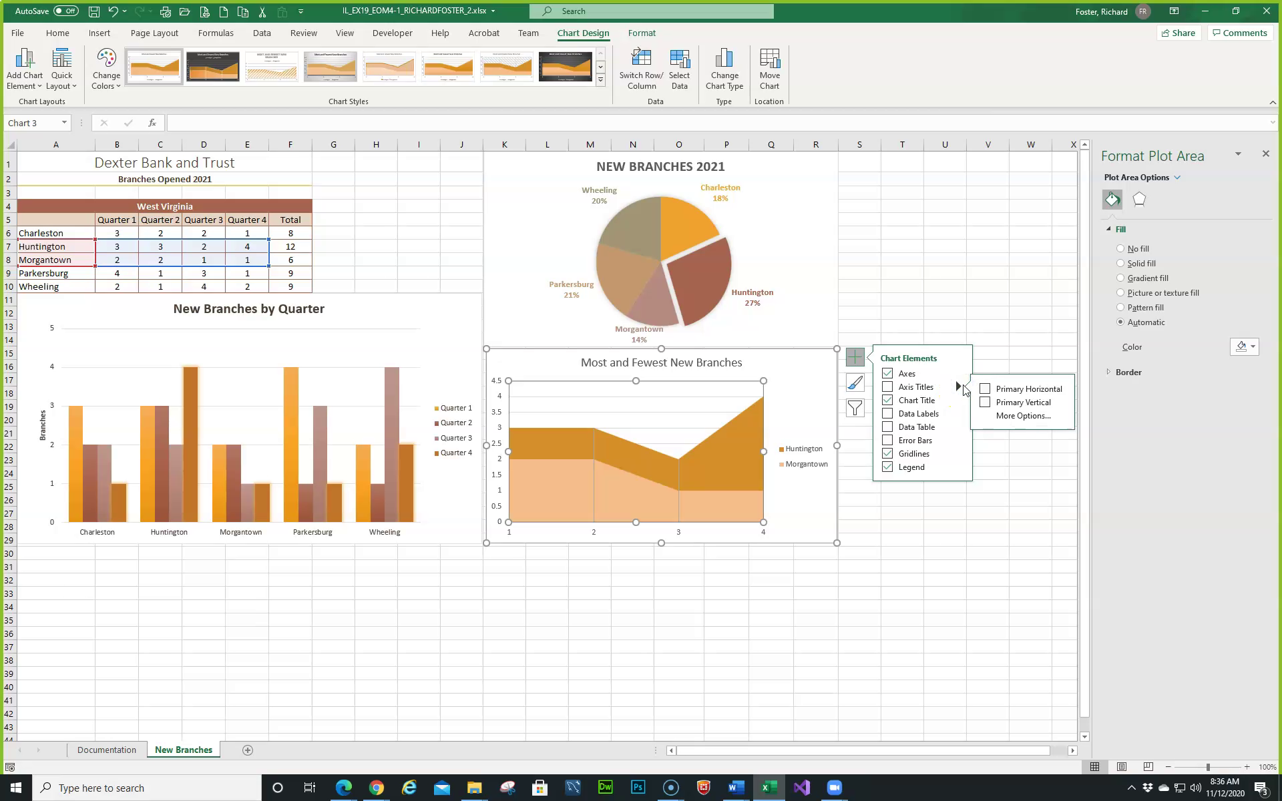
pyautogui.click(984, 389)
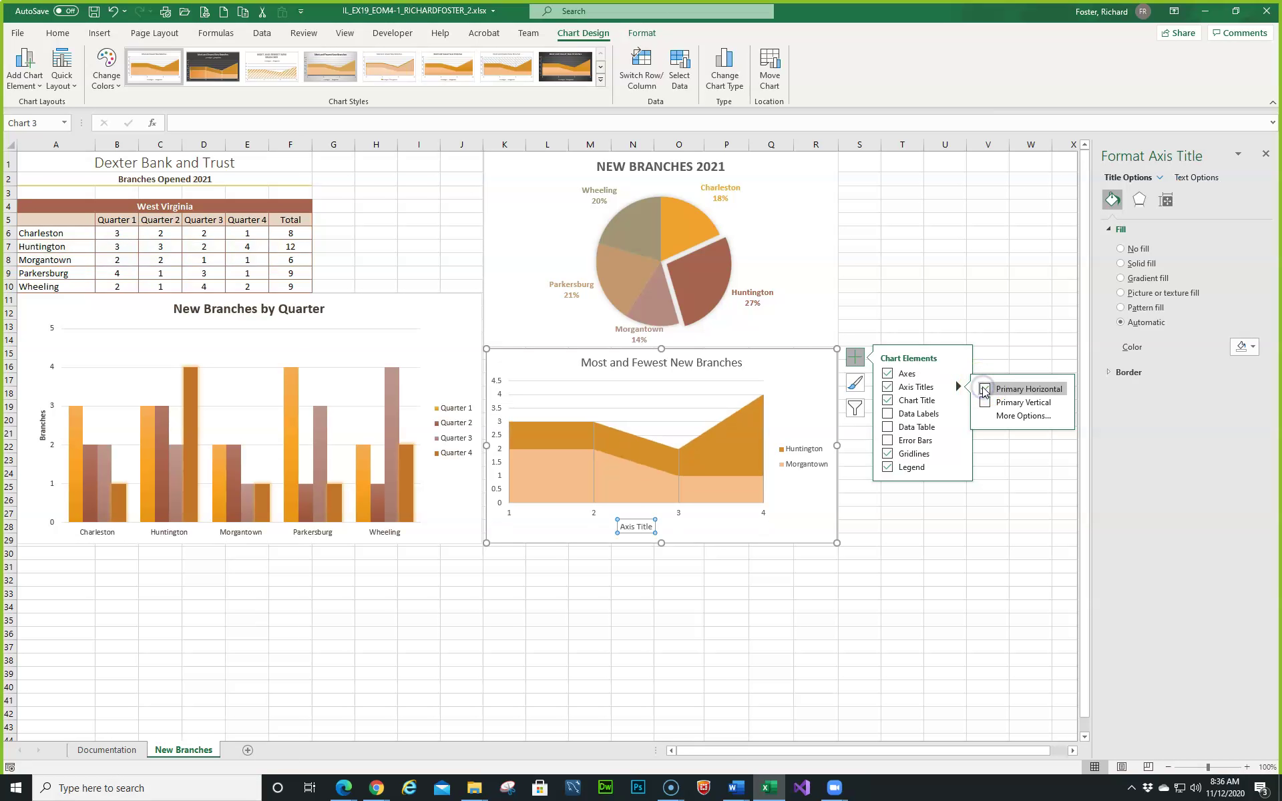
pyautogui.click(632, 527)
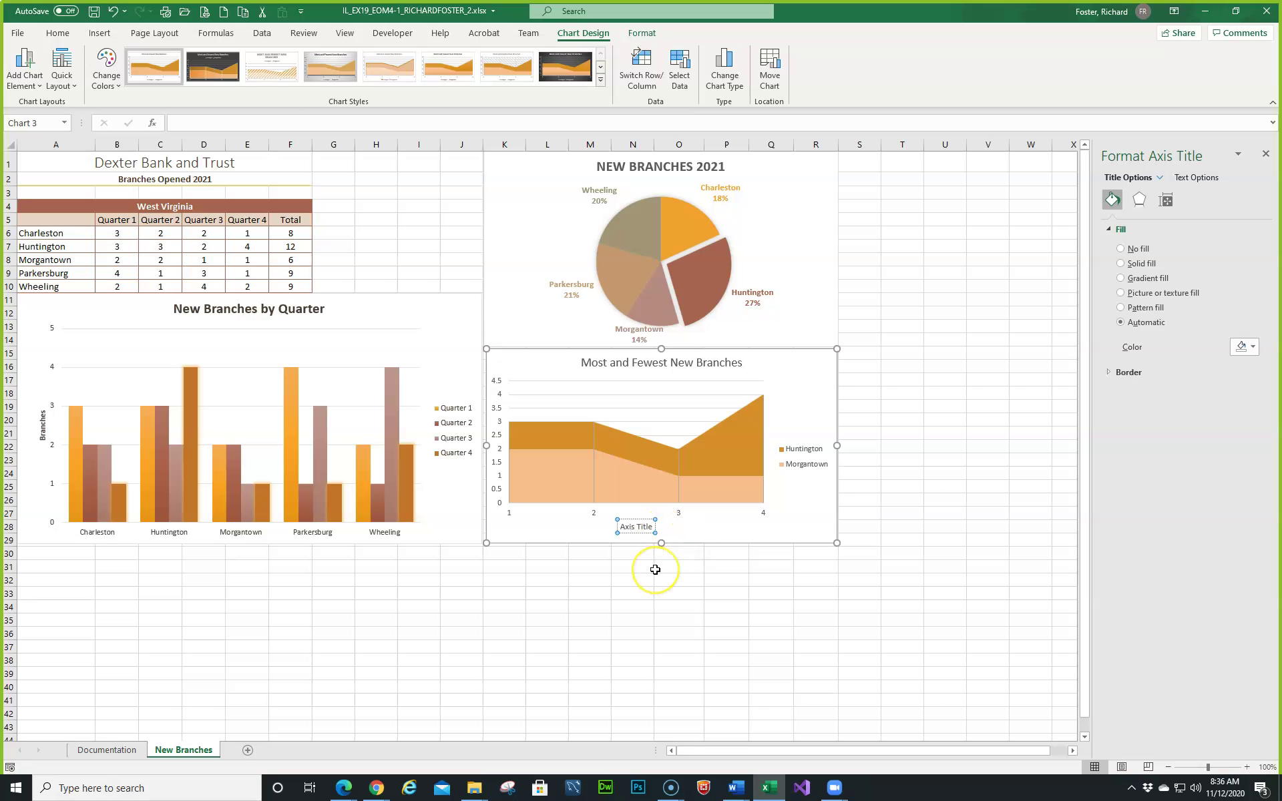
pyautogui.hotkey('shift', 'Right')
pyautogui.hotkey('shift', 'Right')
pyautogui.hotkey('shift', 'Right')
pyautogui.hotkey('shift', 'Right')
pyautogui.hotkey('shift', 'Right')
pyautogui.hotkey('shift', 'Right')
pyautogui.write('Quarters')
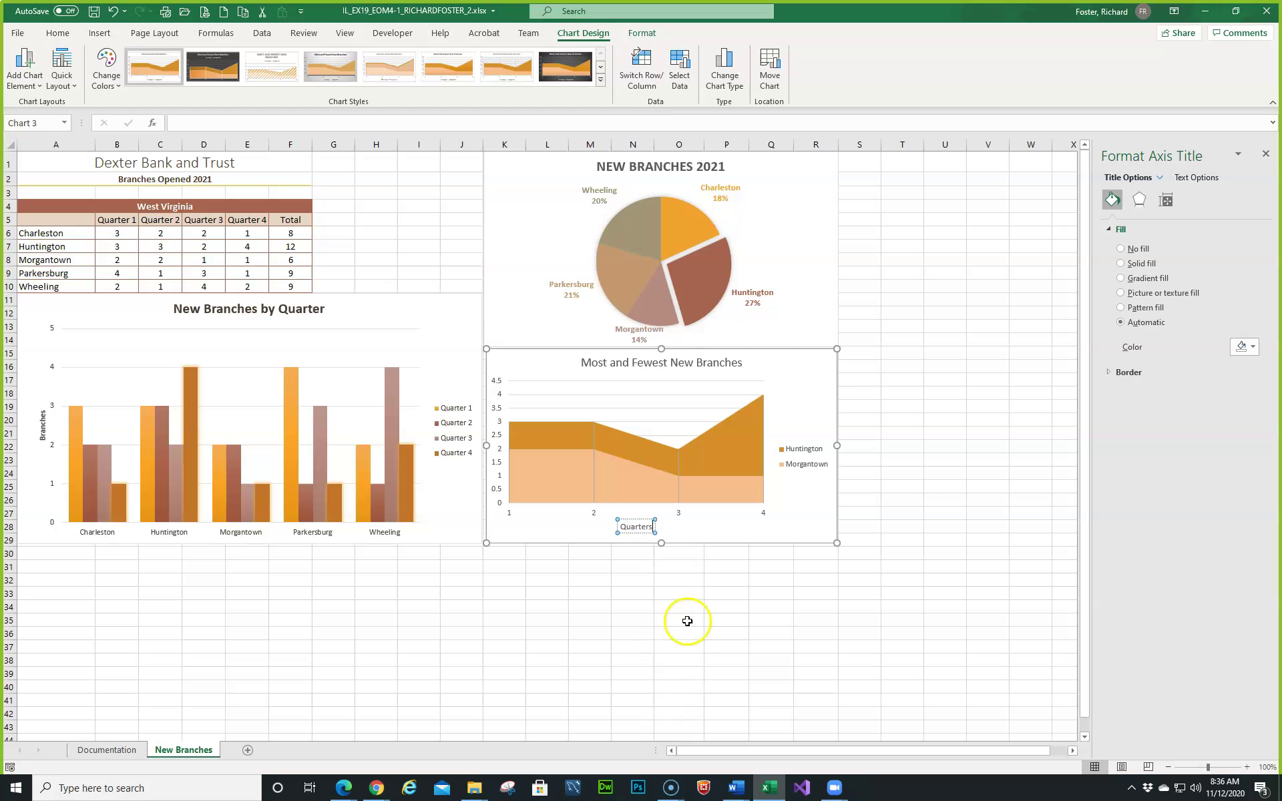
pyautogui.click(681, 594)
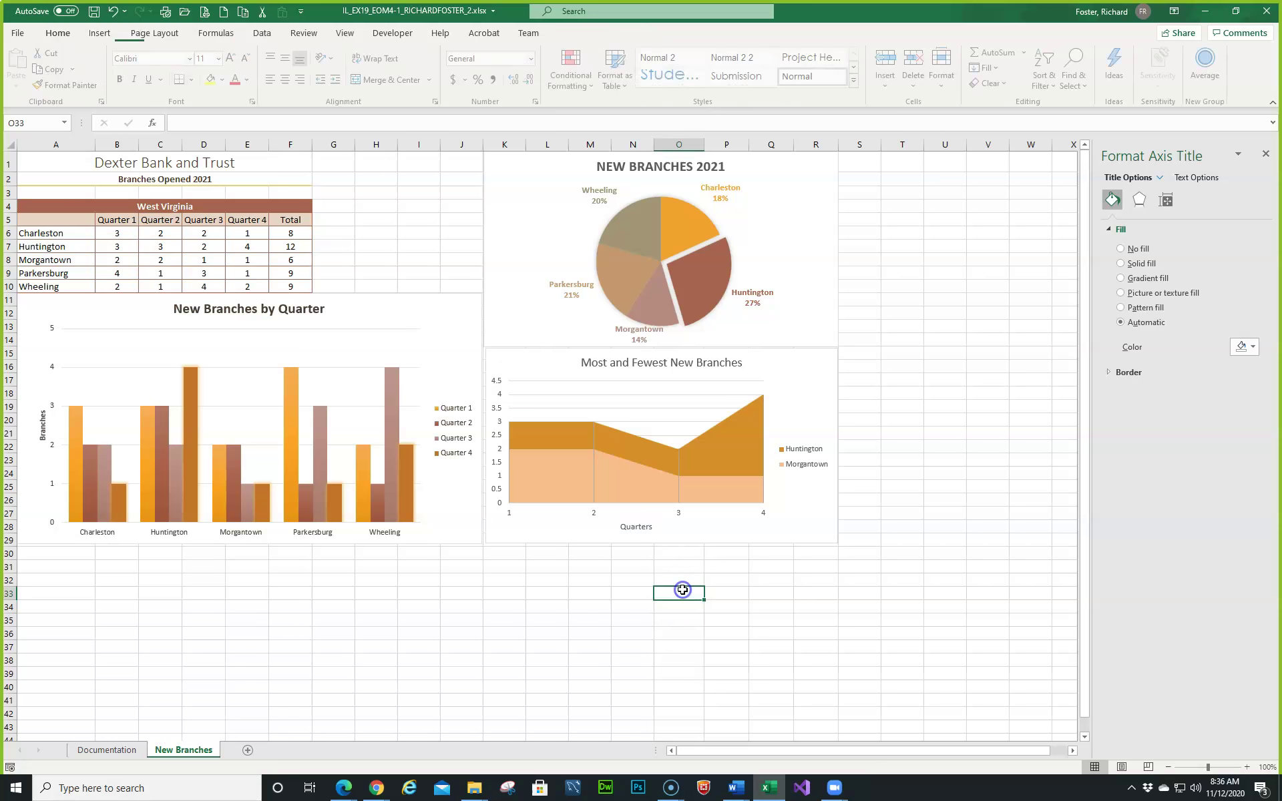
pyautogui.click(94, 11)
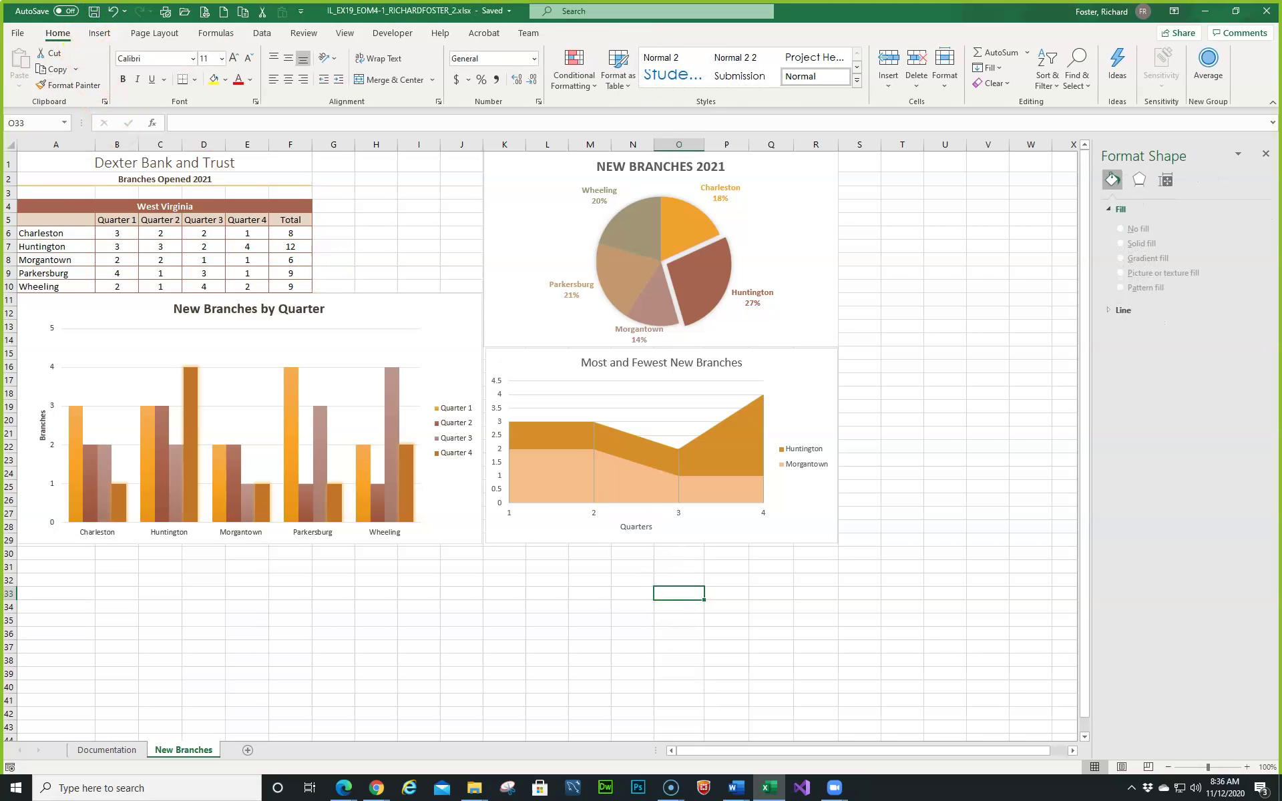
pyautogui.click(734, 787)
pyautogui.scroll(-5, 639, 587)
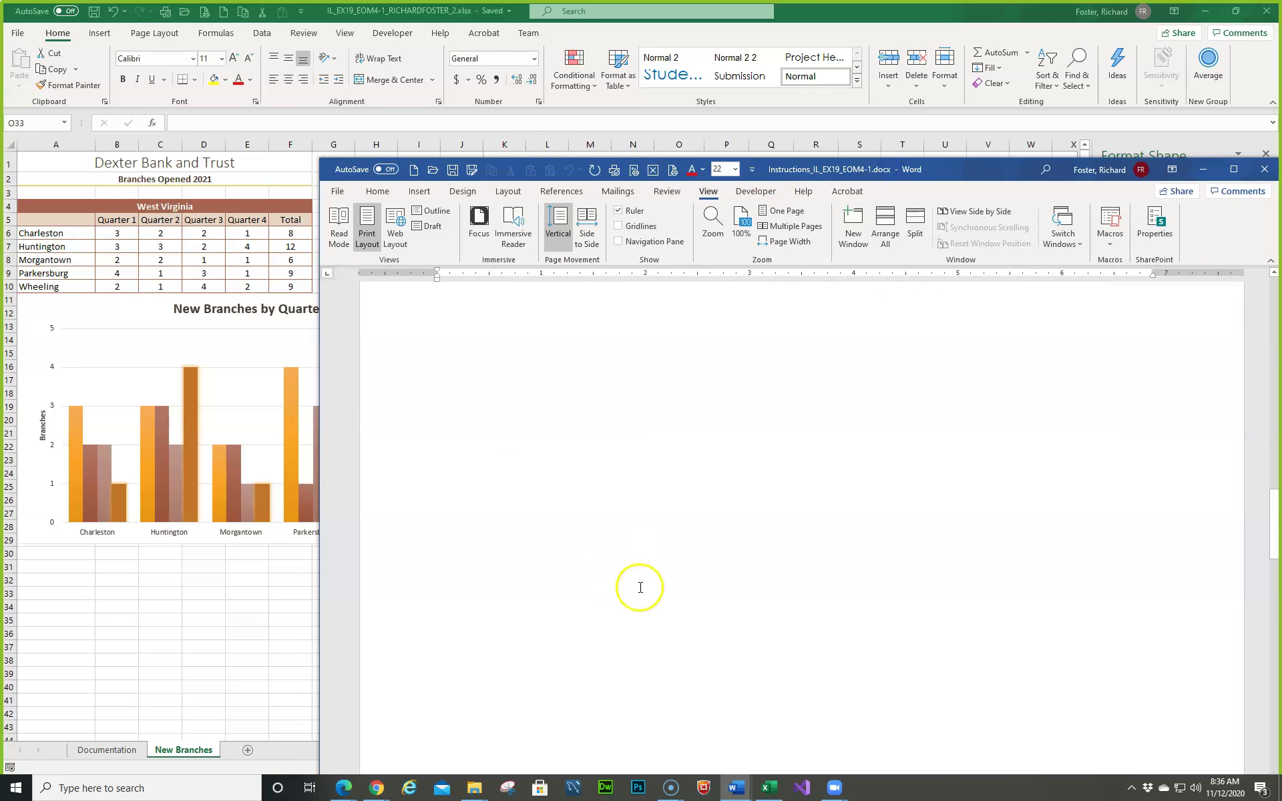
pyautogui.scroll(-8, 644, 591)
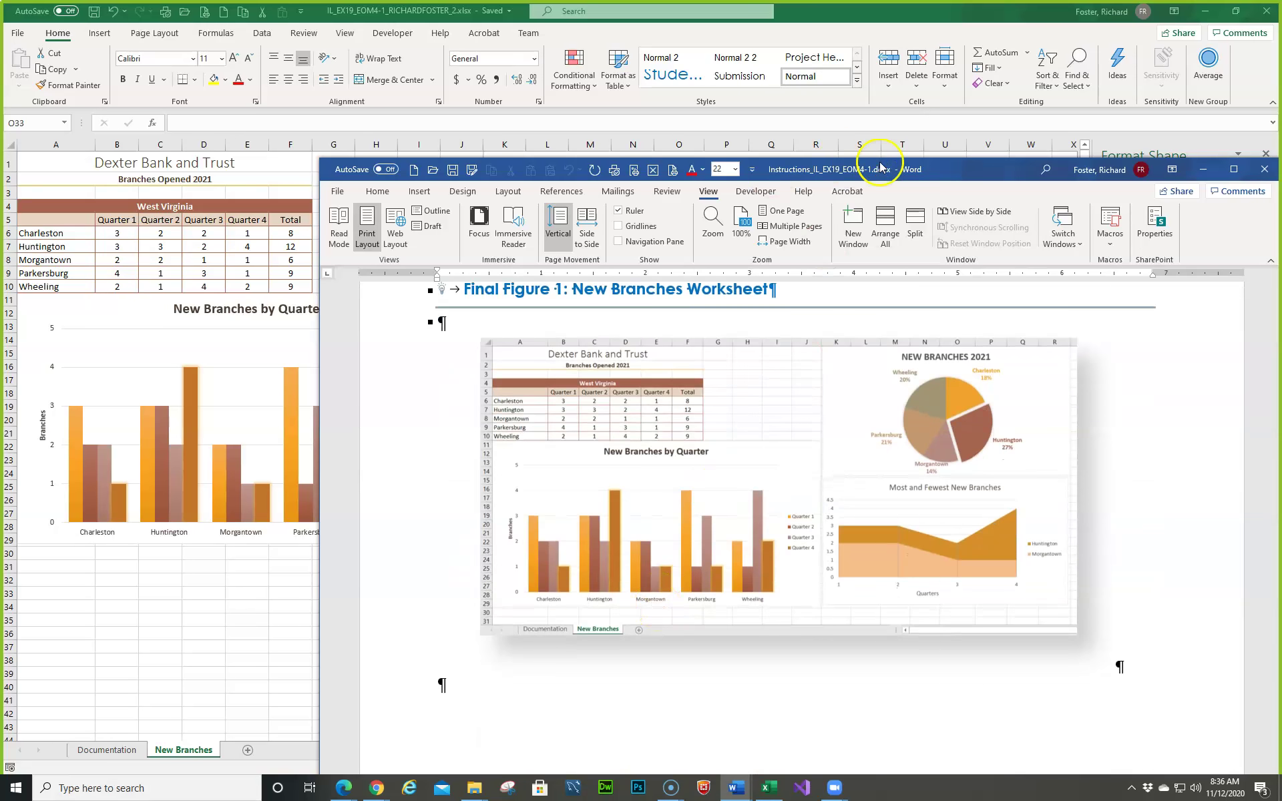
pyautogui.moveTo(881, 167); pyautogui.dragTo(1085, 123)
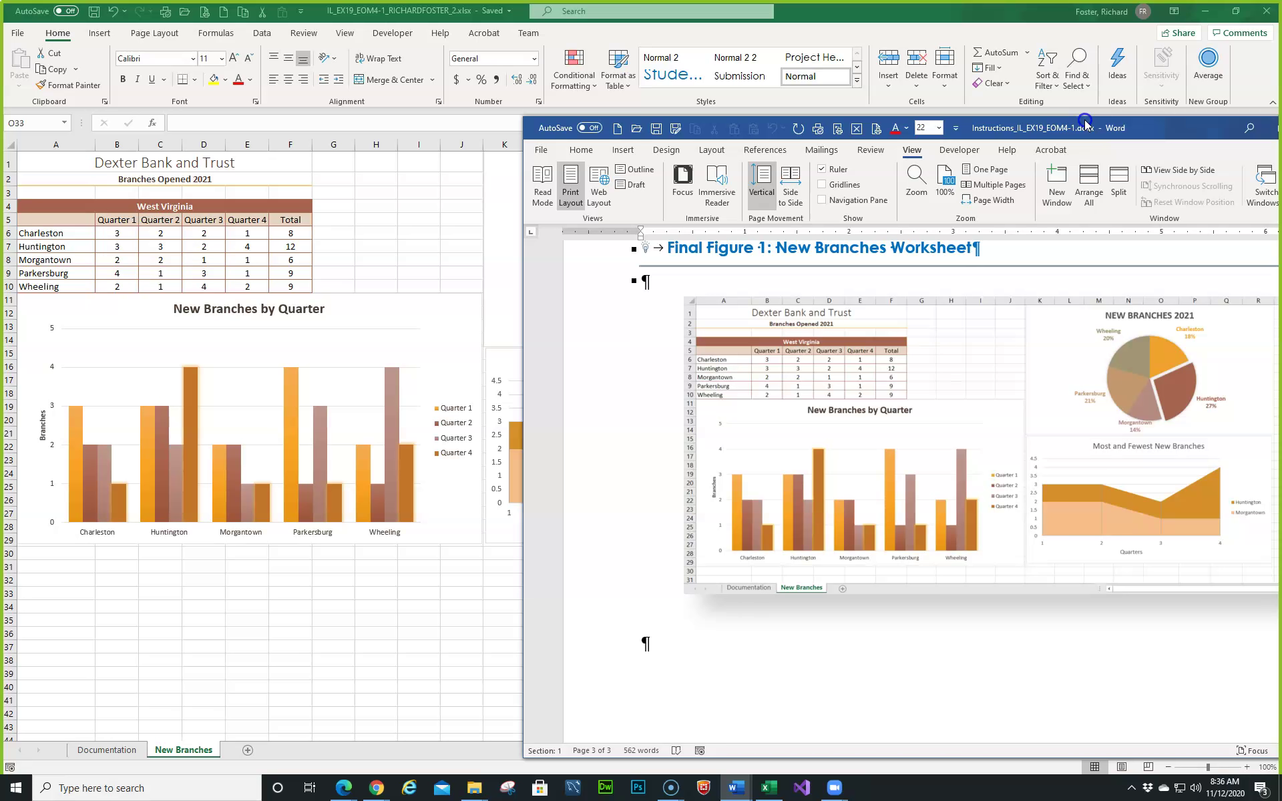
pyautogui.moveTo(1085, 124); pyautogui.dragTo(343, 181)
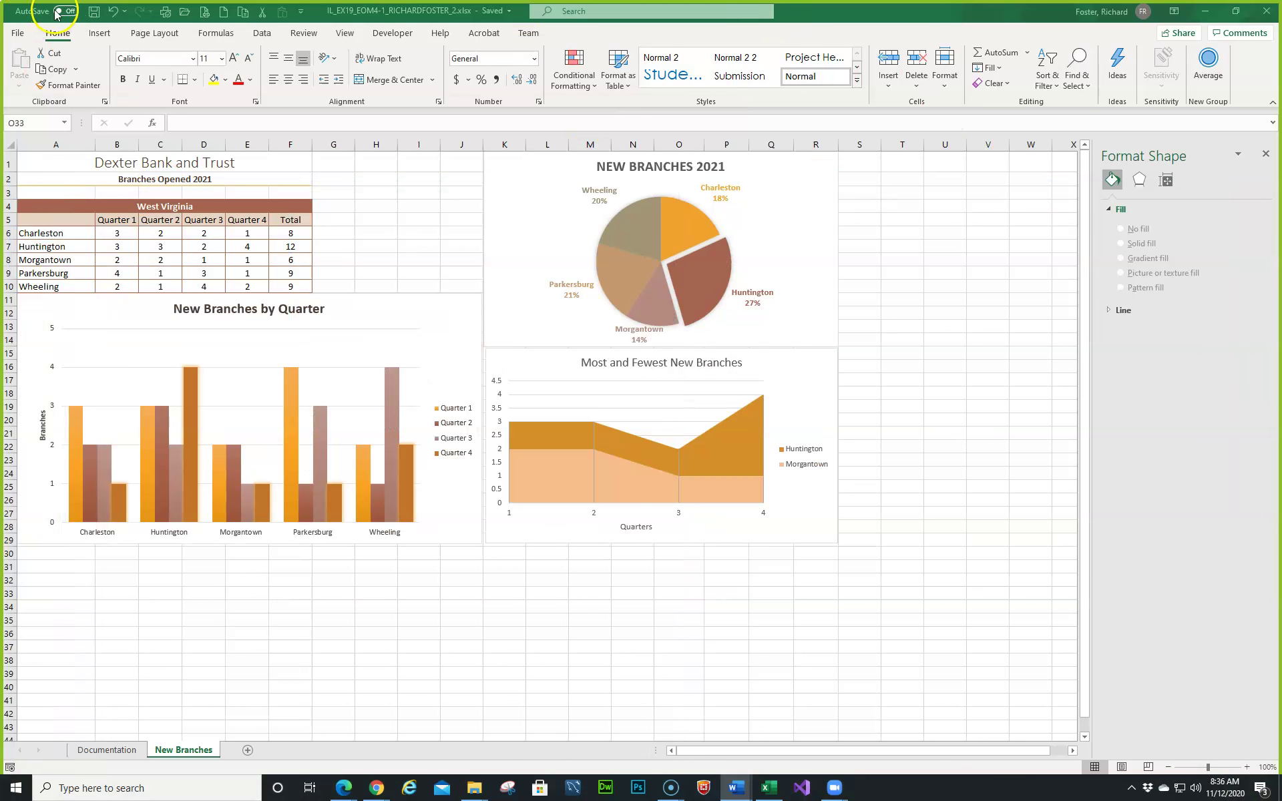
pyautogui.click(94, 12)
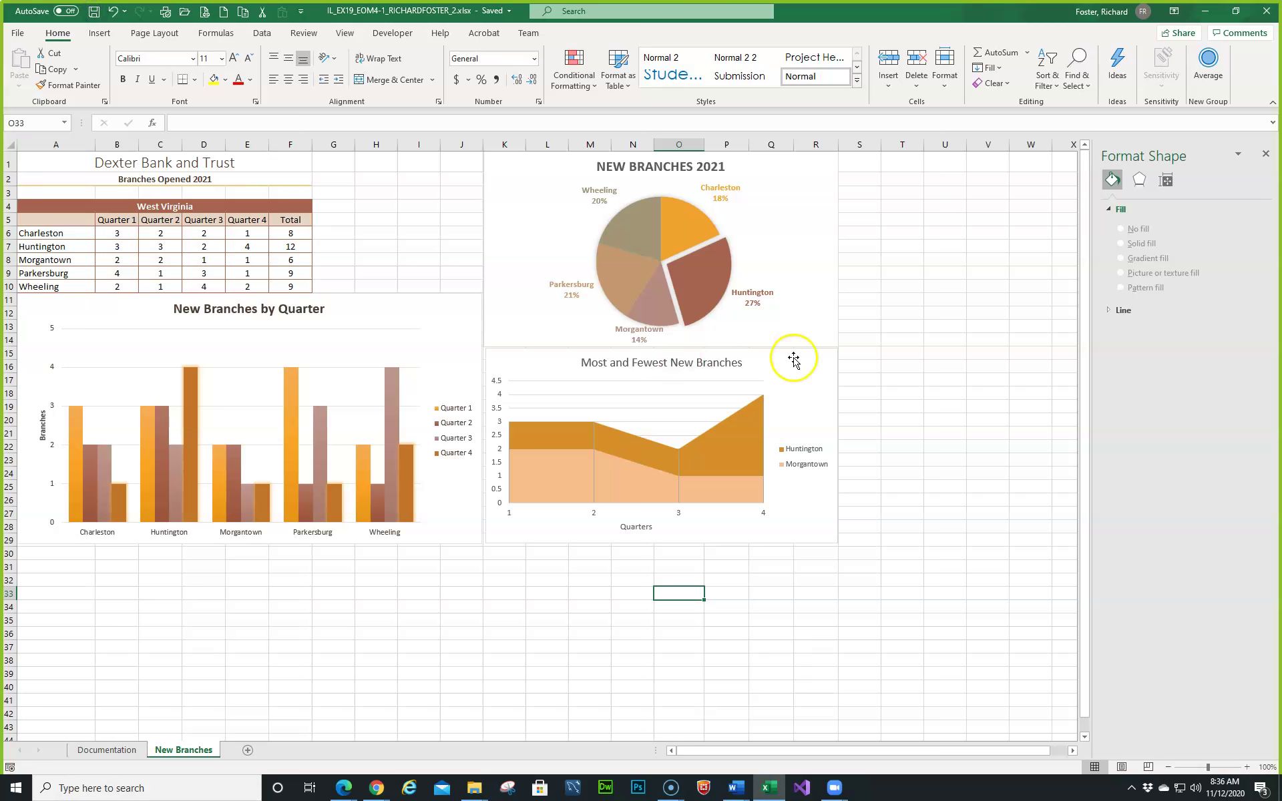